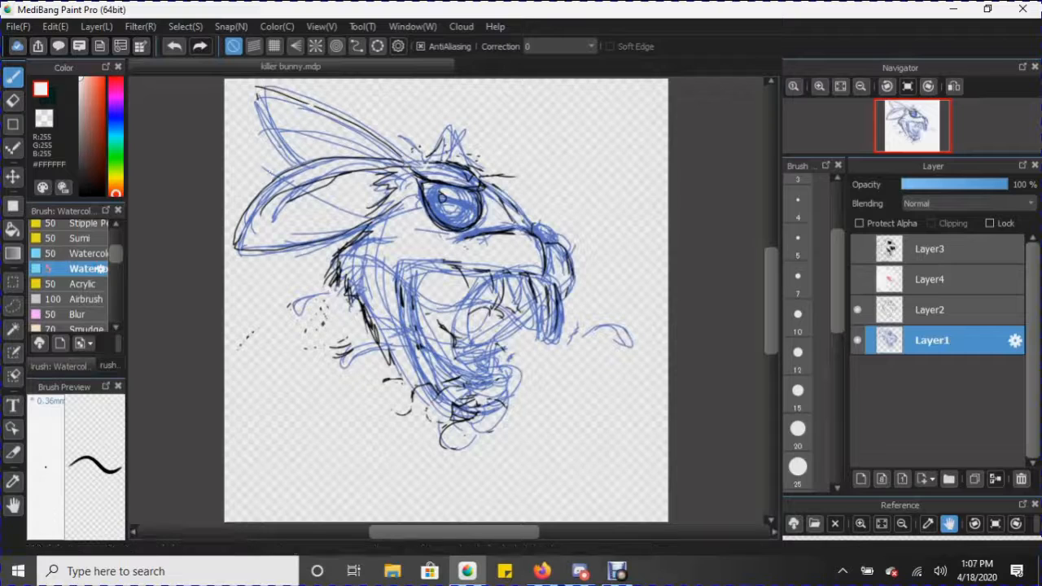
# - Delete the two sketch layers, Layer1 and Layer2
pyautogui.click(96, 26)
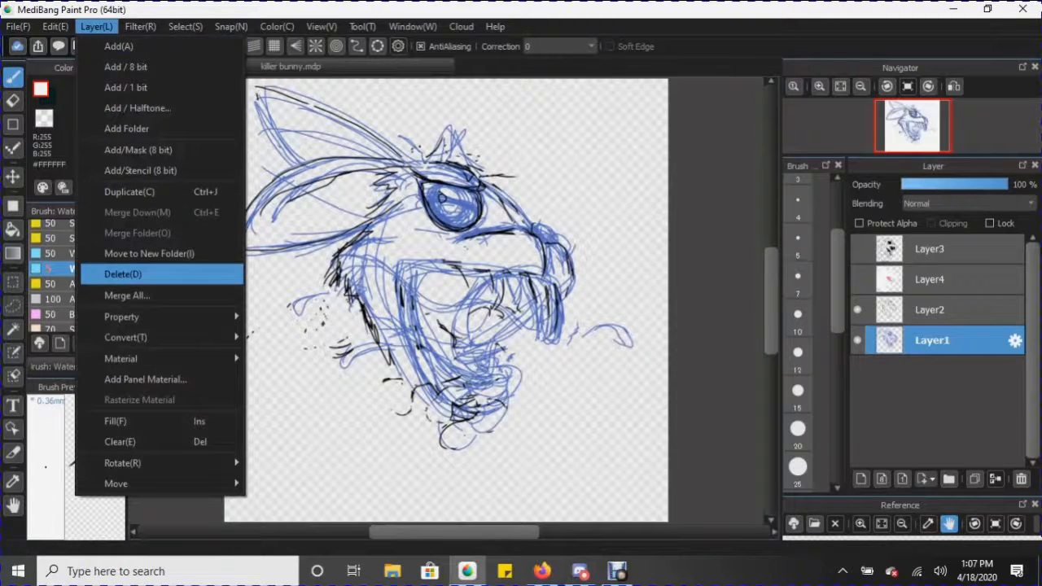
pyautogui.click(122, 274)
pyautogui.click(54, 27)
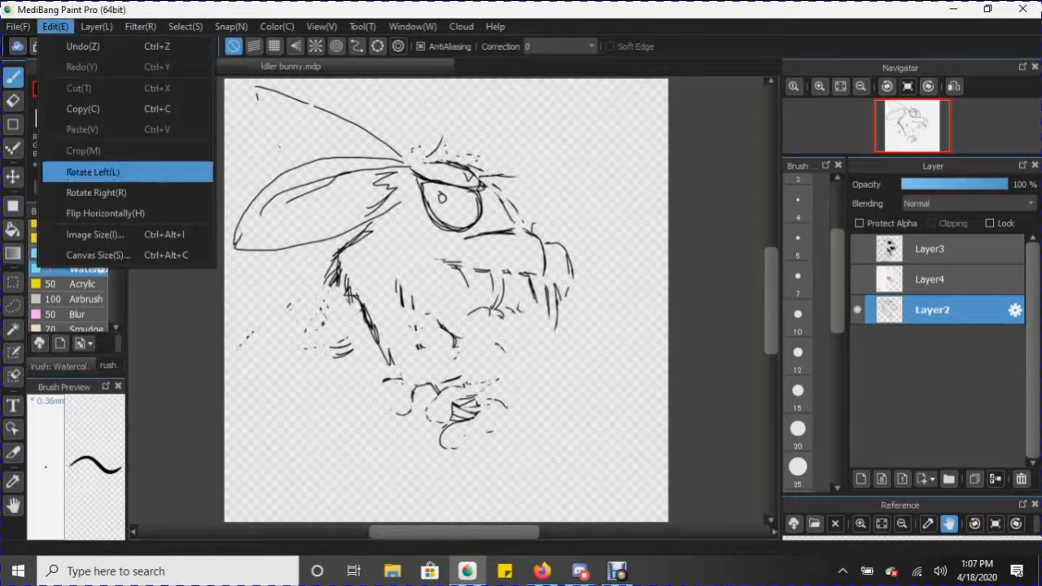
pyautogui.moveTo(96, 27)
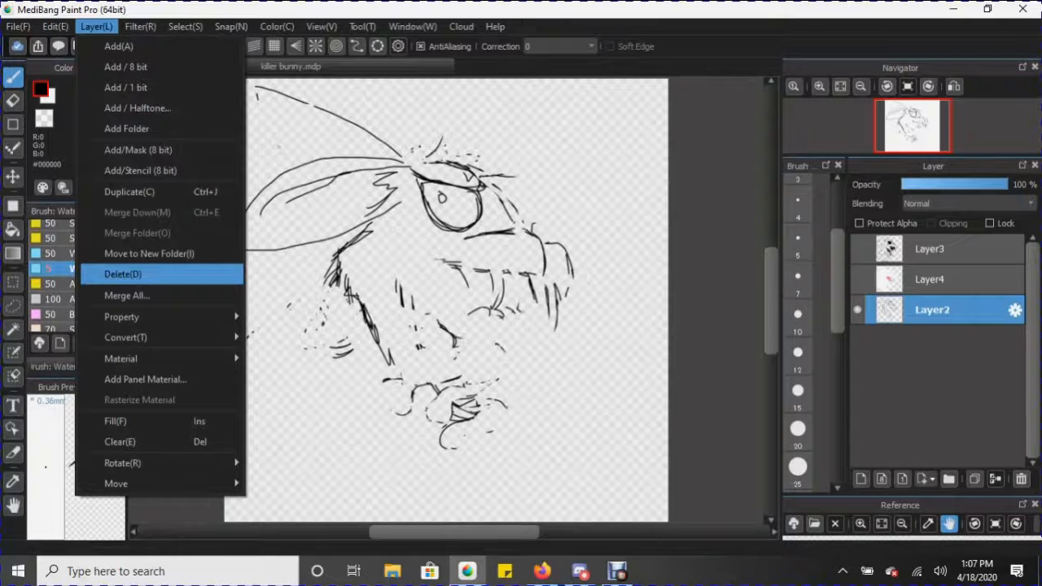
pyautogui.click(122, 274)
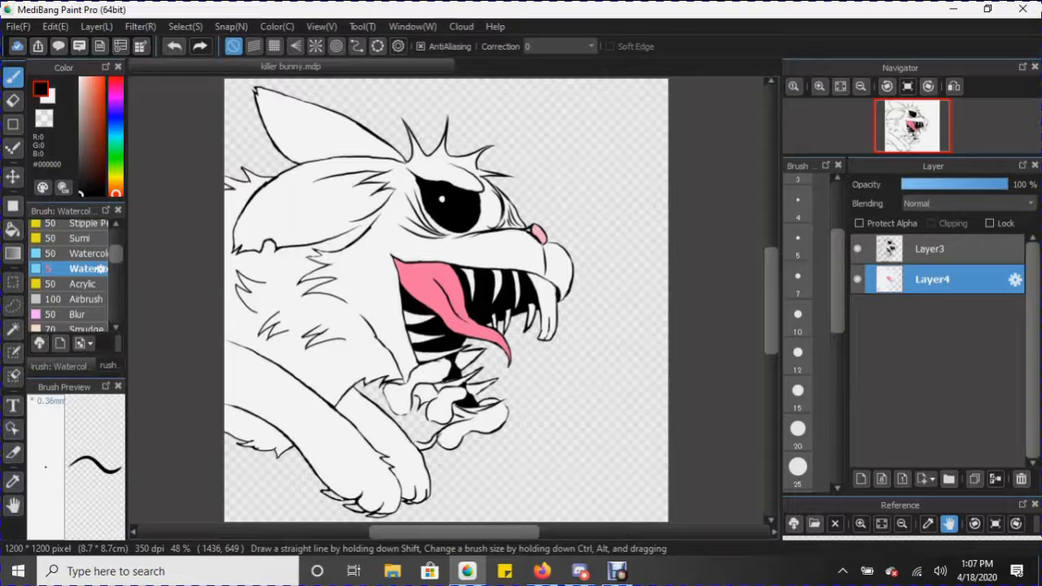
# - Rename the layer holding the white and pink fills to "Main Color"
pyautogui.doubleClick(931, 279)
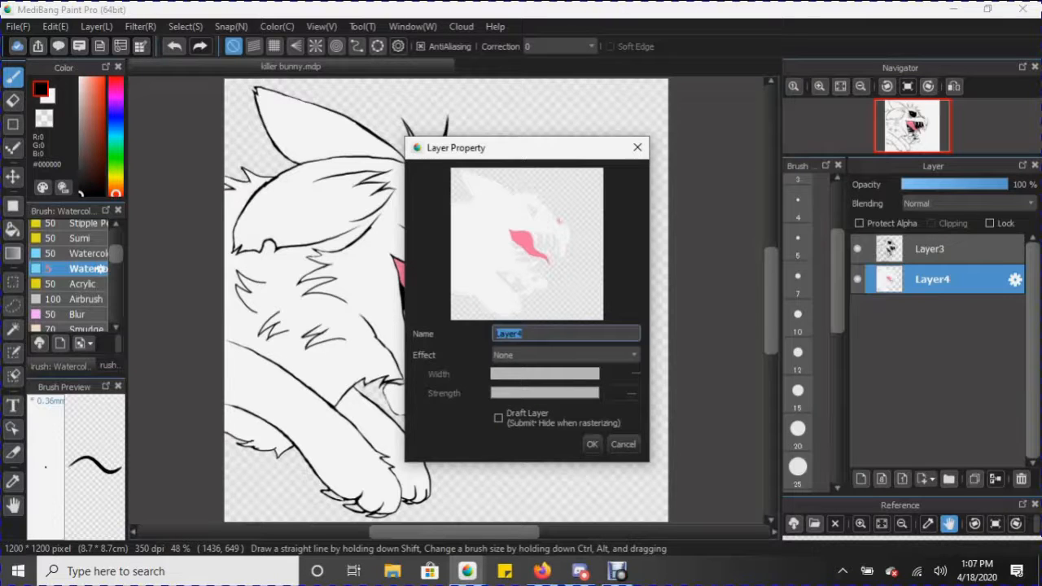
pyautogui.write('Color')
pyautogui.press('BackSpace')
pyautogui.press('BackSpace')
pyautogui.press('BackSpace')
pyautogui.write('Main Color')
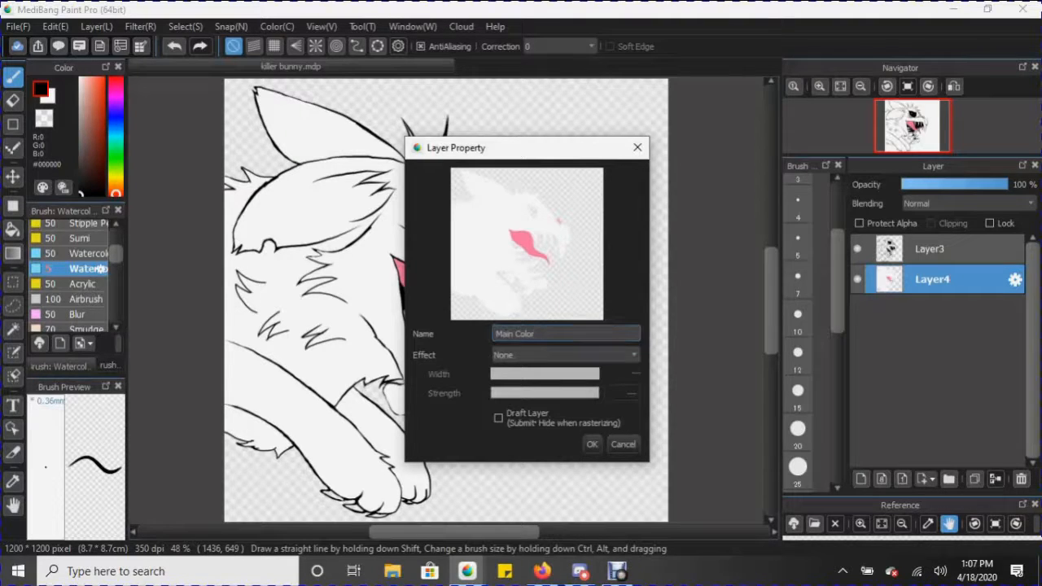
pyautogui.press('Return')
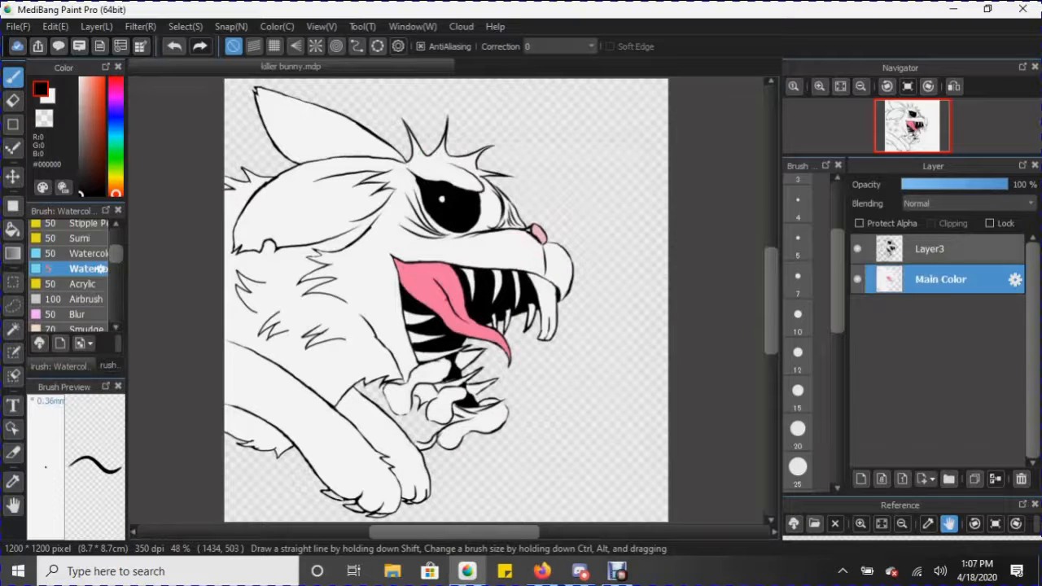
# - Rename the line art layer, Layer3, to "Outline"
pyautogui.click(932, 249)
pyautogui.click(1015, 249)
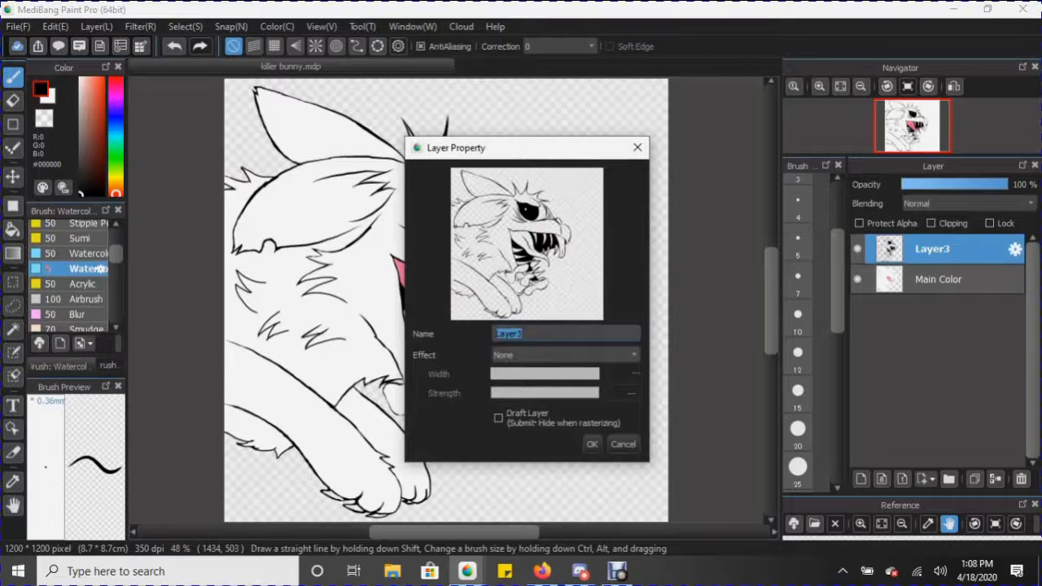
pyautogui.write('Outline')
pyautogui.press('Return')
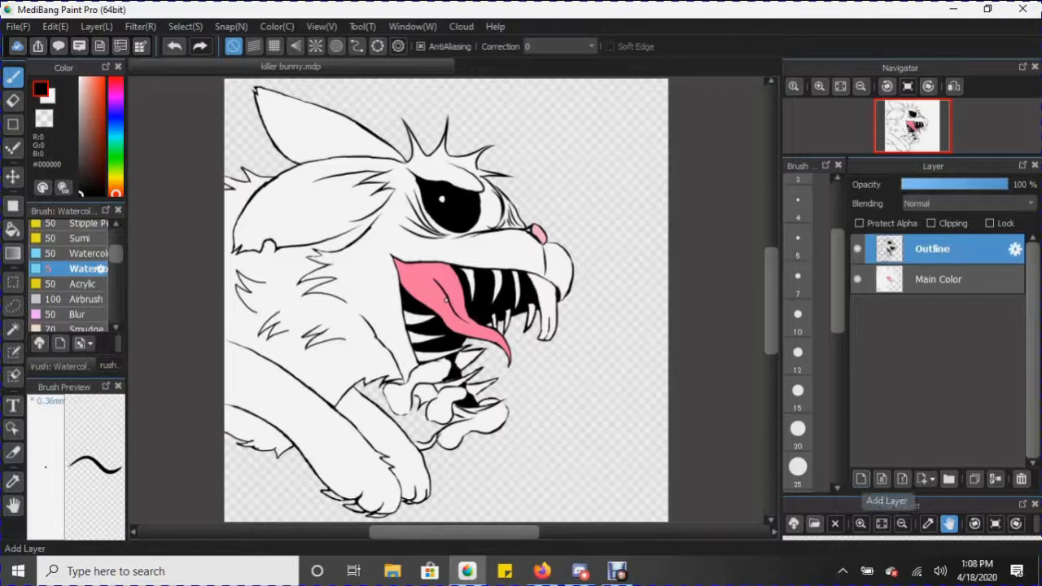
# - Add a new layer between Outline and Main Color and name it "teeth color"
pyautogui.click(860, 478)
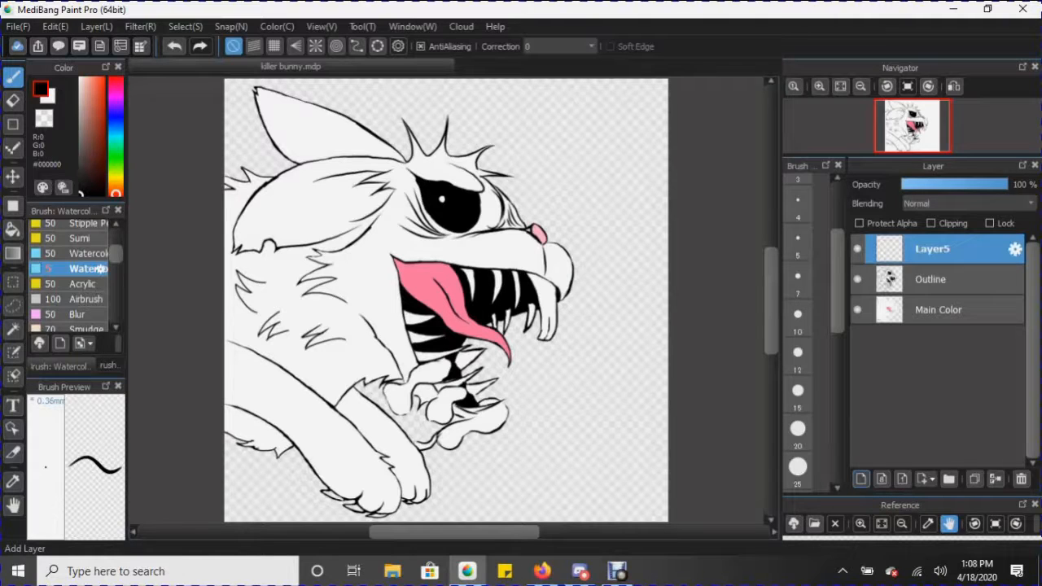
pyautogui.moveTo(932, 249); pyautogui.dragTo(932, 289)
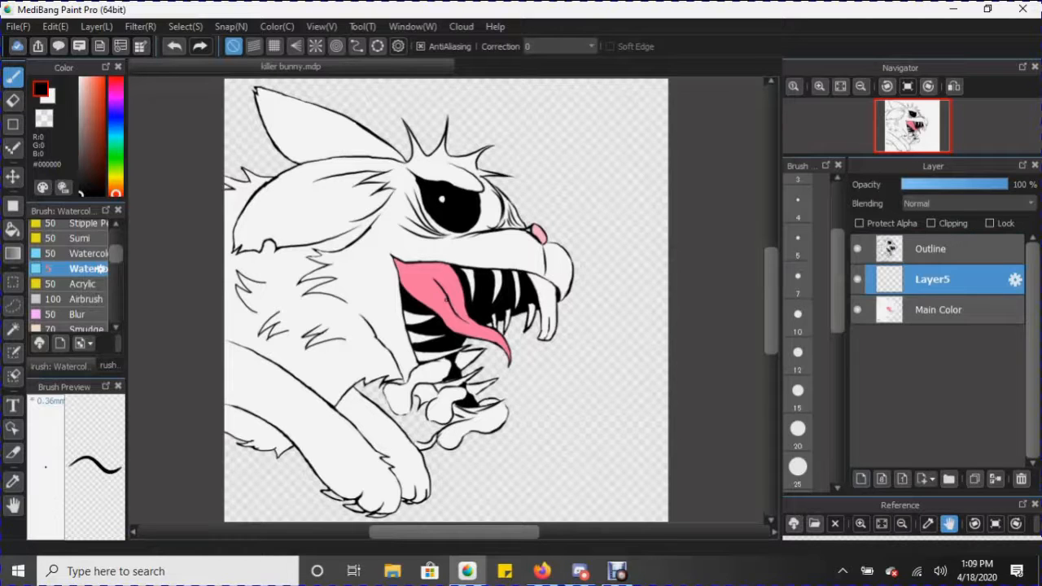
pyautogui.doubleClick(933, 279)
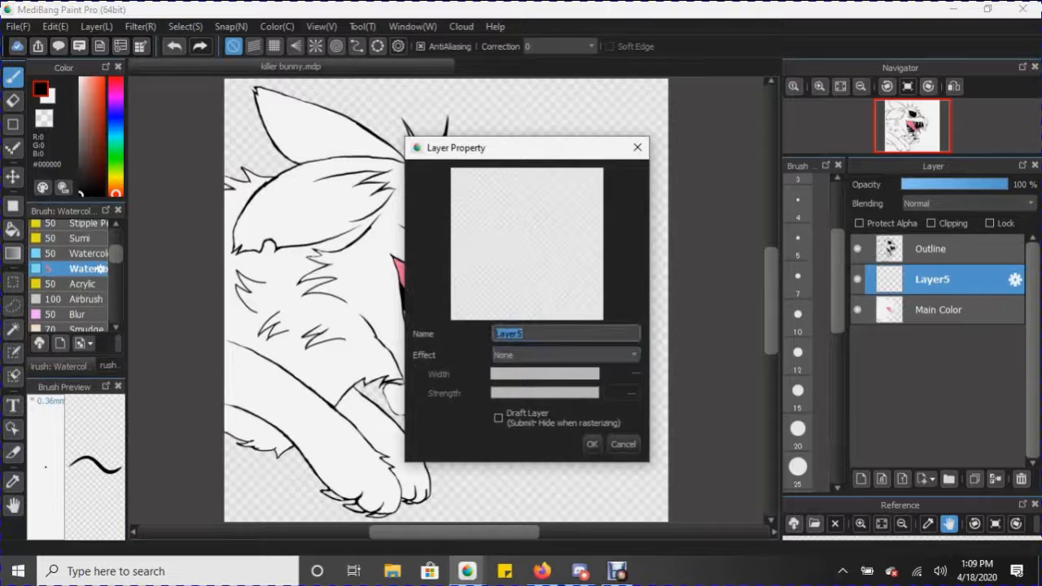
pyautogui.write('teen')
pyautogui.write('h color')
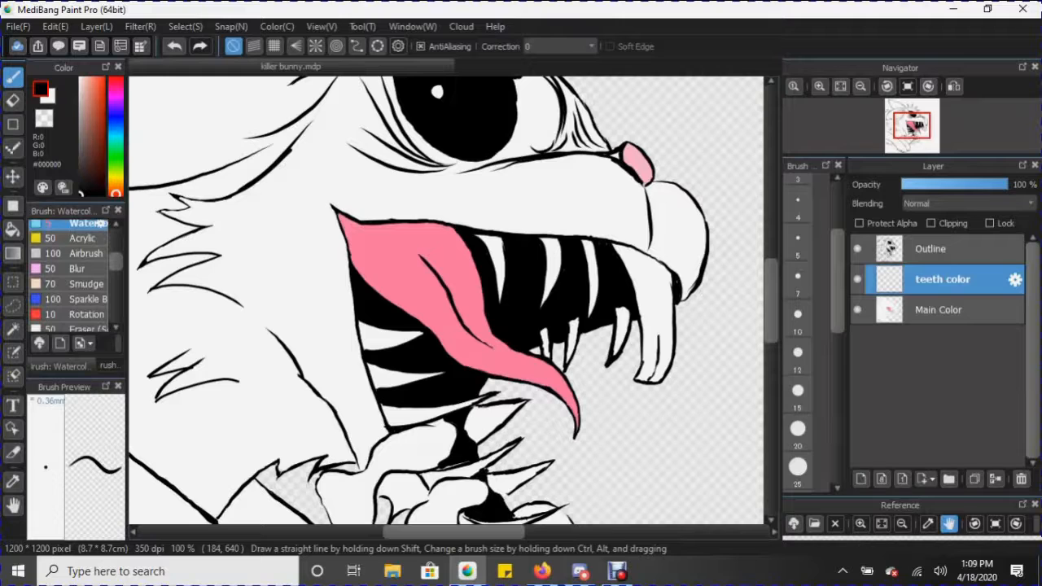
# - Paint the edges and base of the large front fang golden yellow (#F3CA00) with the Airbrush at size 10
pyautogui.click(81, 253)
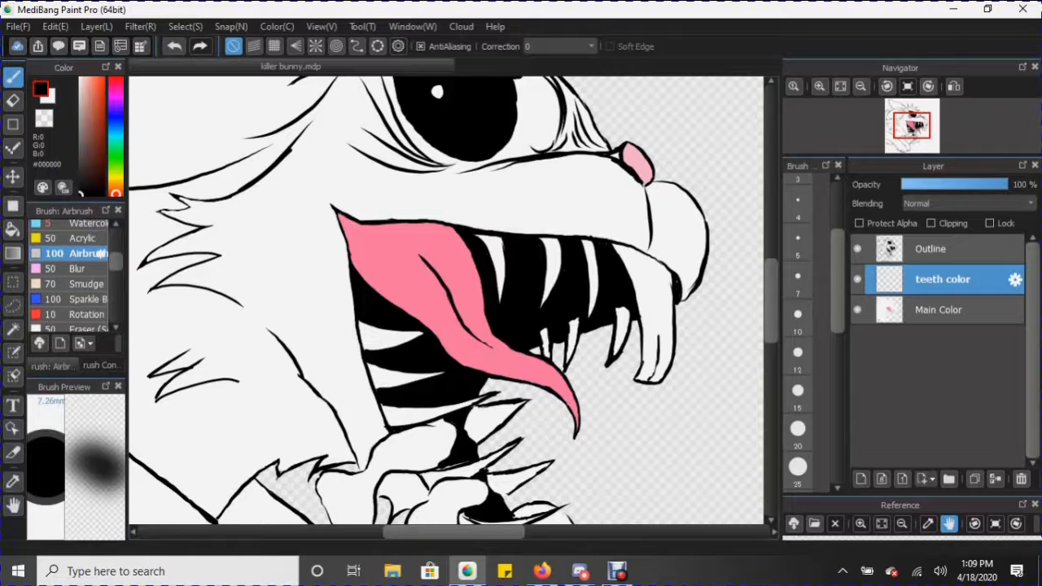
pyautogui.click(116, 176)
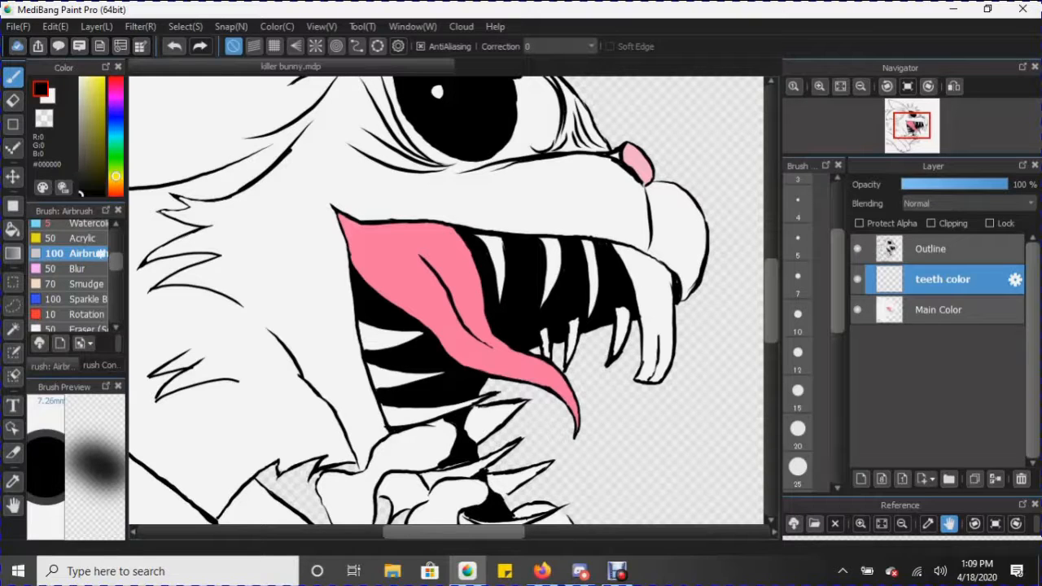
pyautogui.click(115, 187)
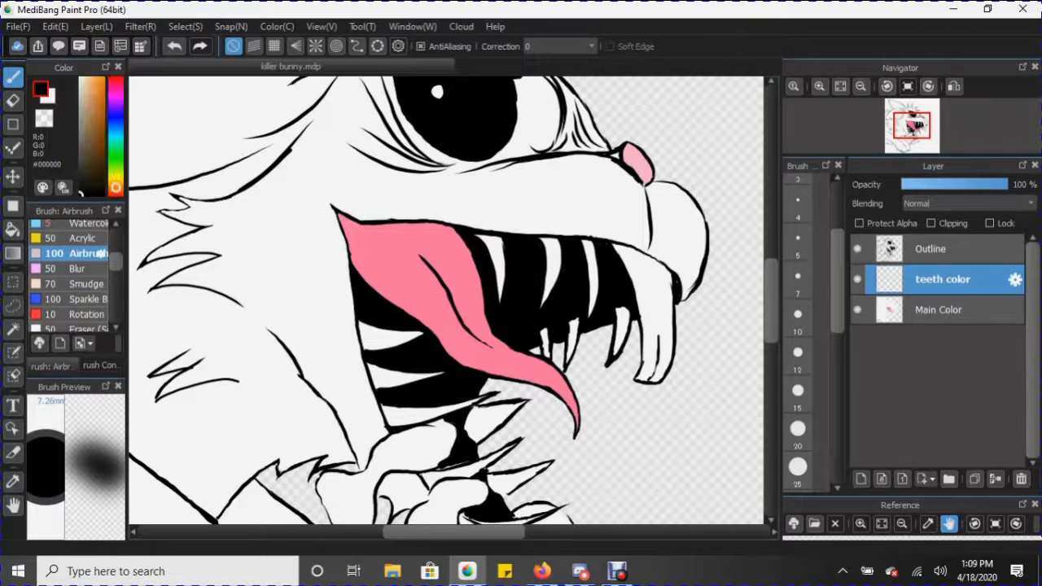
pyautogui.moveTo(116, 187)
pyautogui.mouseDown()
pyautogui.moveTo(96, 81)
pyautogui.moveTo(103, 94)
pyautogui.mouseUp()
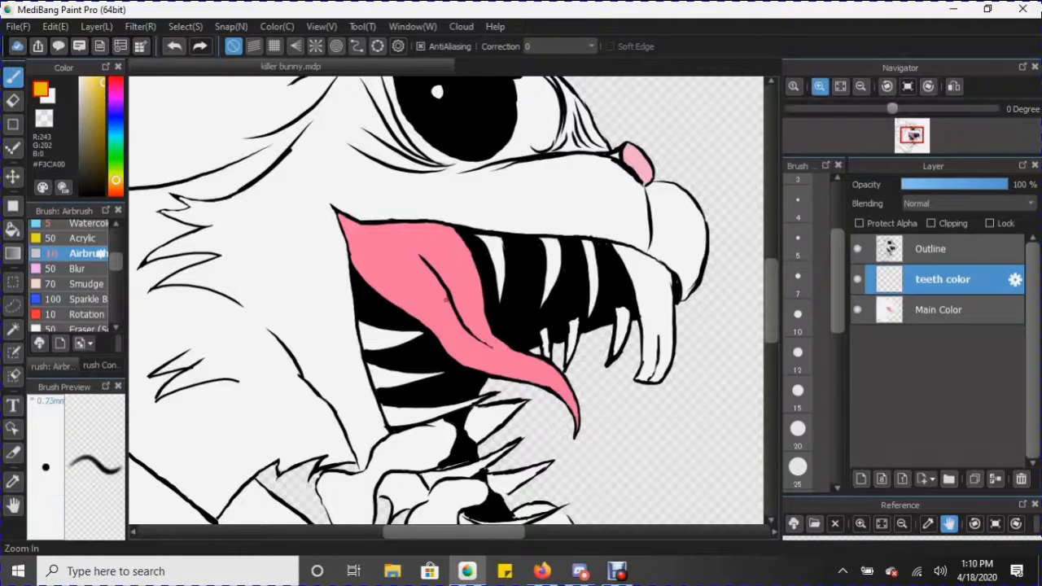
pyautogui.click(820, 86)
pyautogui.click(819, 87)
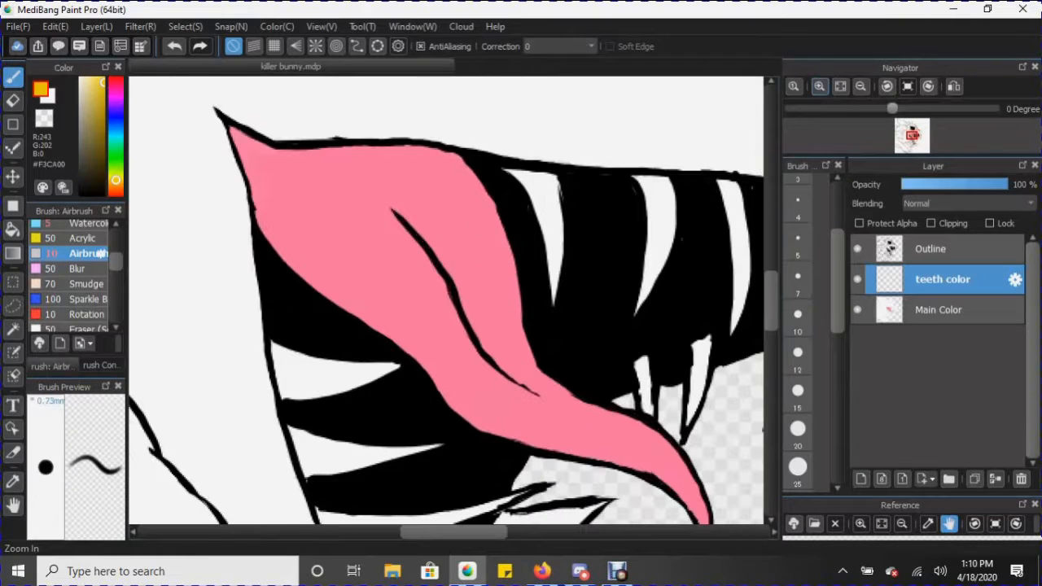
pyautogui.moveTo(486, 531); pyautogui.dragTo(543, 531)
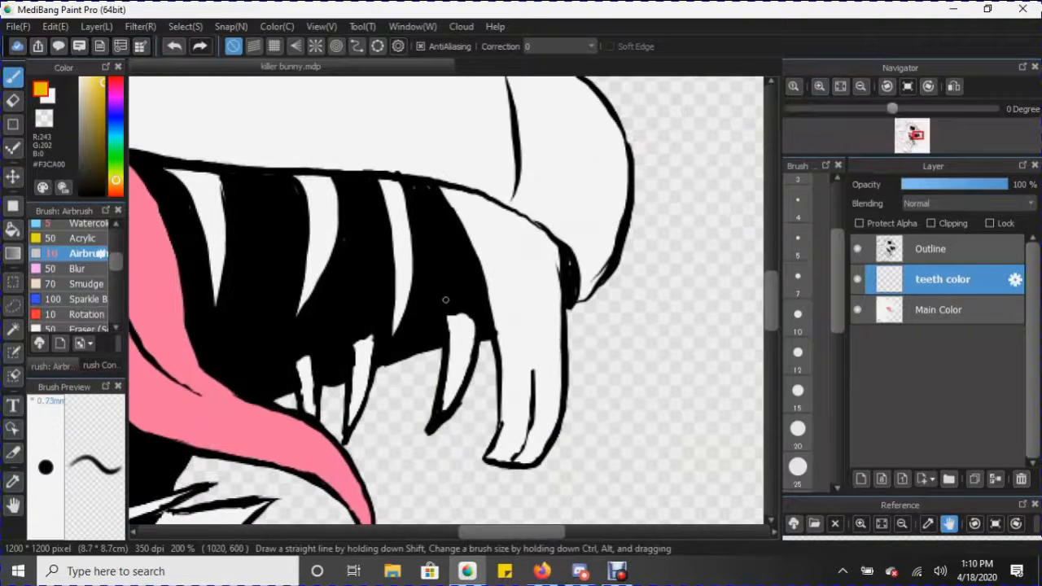
pyautogui.scroll(1, 447, 298)
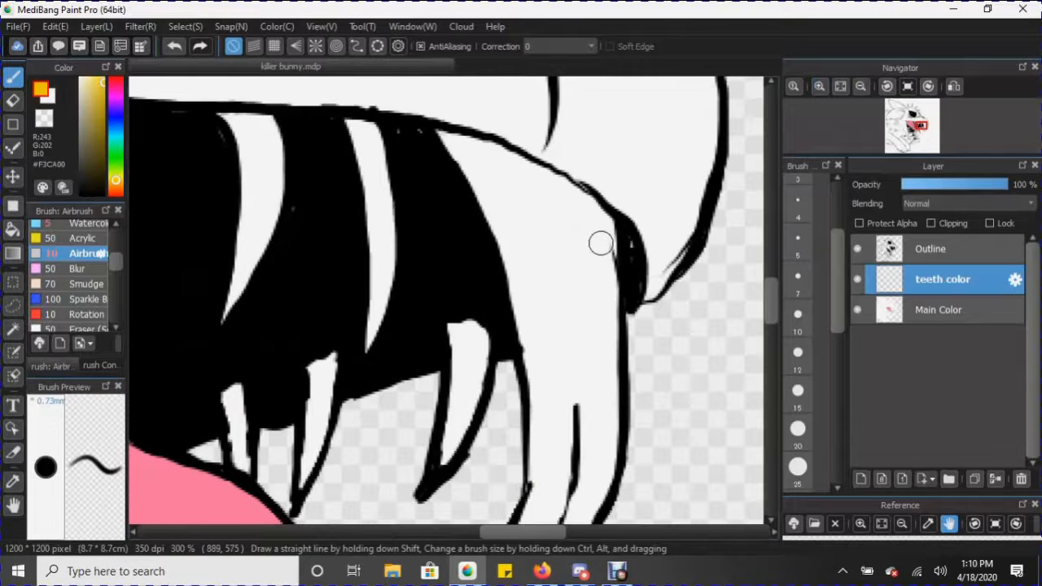
pyautogui.moveTo(457, 144)
pyautogui.mouseDown()
pyautogui.moveTo(481, 167)
pyautogui.moveTo(448, 142)
pyautogui.moveTo(514, 291)
pyautogui.moveTo(502, 254)
pyautogui.moveTo(527, 349)
pyautogui.mouseUp()
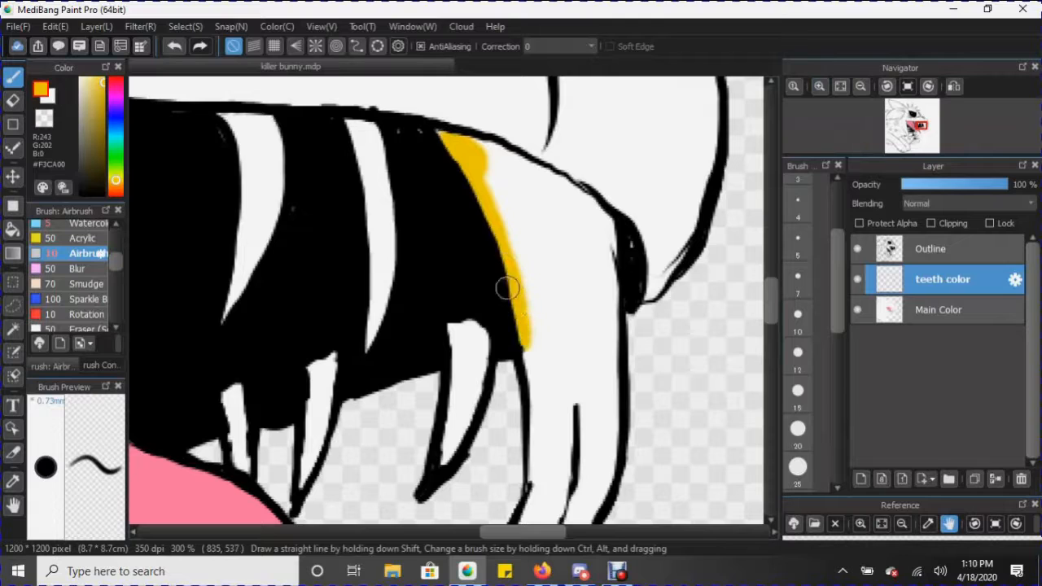
pyautogui.moveTo(458, 141)
pyautogui.mouseDown()
pyautogui.moveTo(585, 205)
pyautogui.moveTo(550, 185)
pyautogui.moveTo(603, 223)
pyautogui.moveTo(614, 263)
pyautogui.moveTo(613, 484)
pyautogui.moveTo(607, 281)
pyautogui.moveTo(582, 209)
pyautogui.moveTo(585, 232)
pyautogui.moveTo(481, 169)
pyautogui.moveTo(602, 272)
pyautogui.moveTo(492, 180)
pyautogui.moveTo(513, 173)
pyautogui.moveTo(583, 205)
pyautogui.moveTo(460, 158)
pyautogui.moveTo(437, 136)
pyautogui.moveTo(510, 242)
pyautogui.moveTo(538, 442)
pyautogui.moveTo(508, 228)
pyautogui.moveTo(532, 444)
pyautogui.mouseUp()
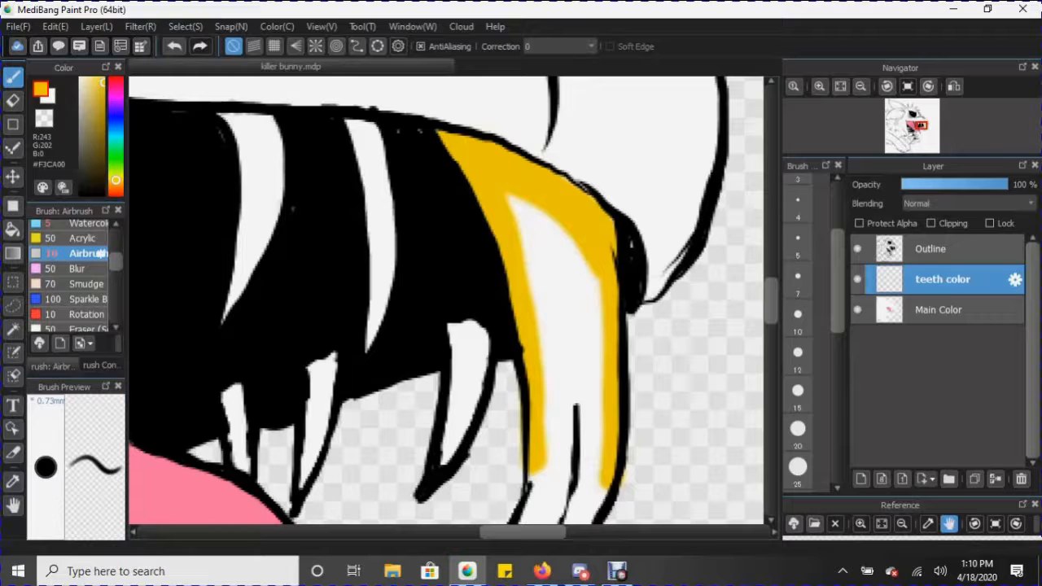
# - Erase the yellow spilling outside the front fang and widen its inner shading with the Airbrush at 39% opacity
pyautogui.click(100, 365)
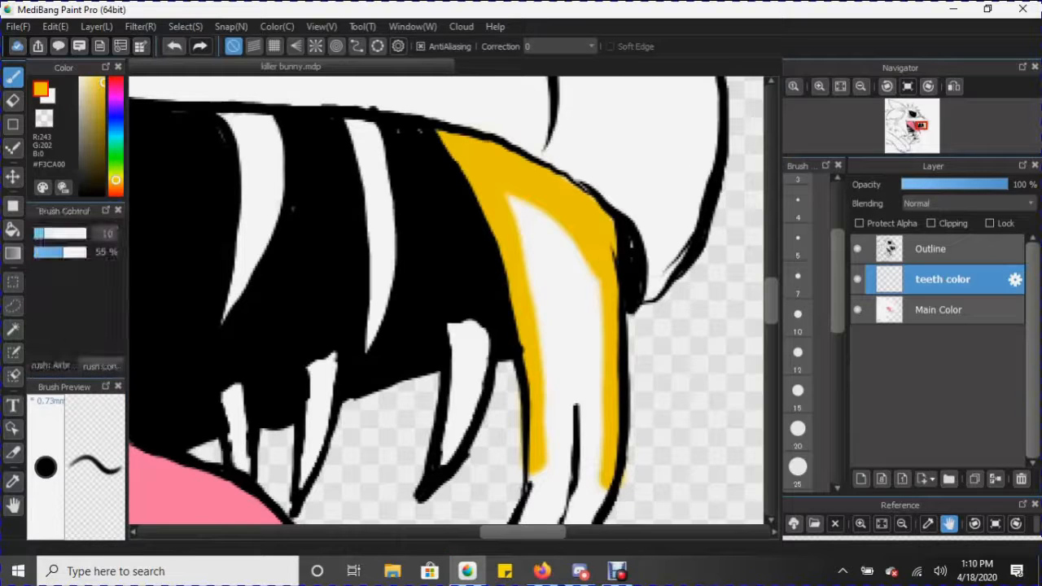
pyautogui.click(54, 252)
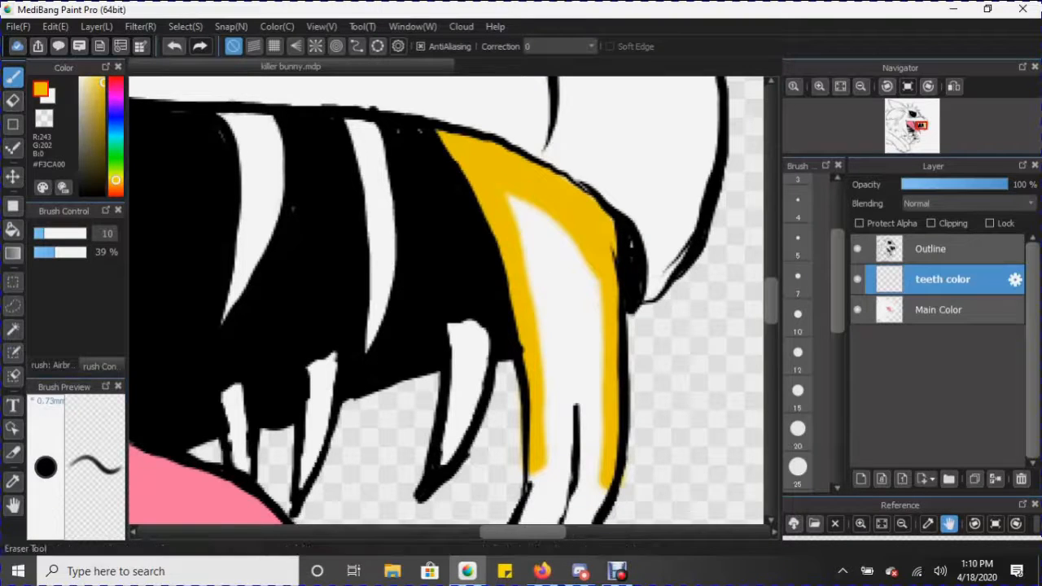
pyautogui.press('e')
pyautogui.moveTo(515, 497); pyautogui.dragTo(521, 390)
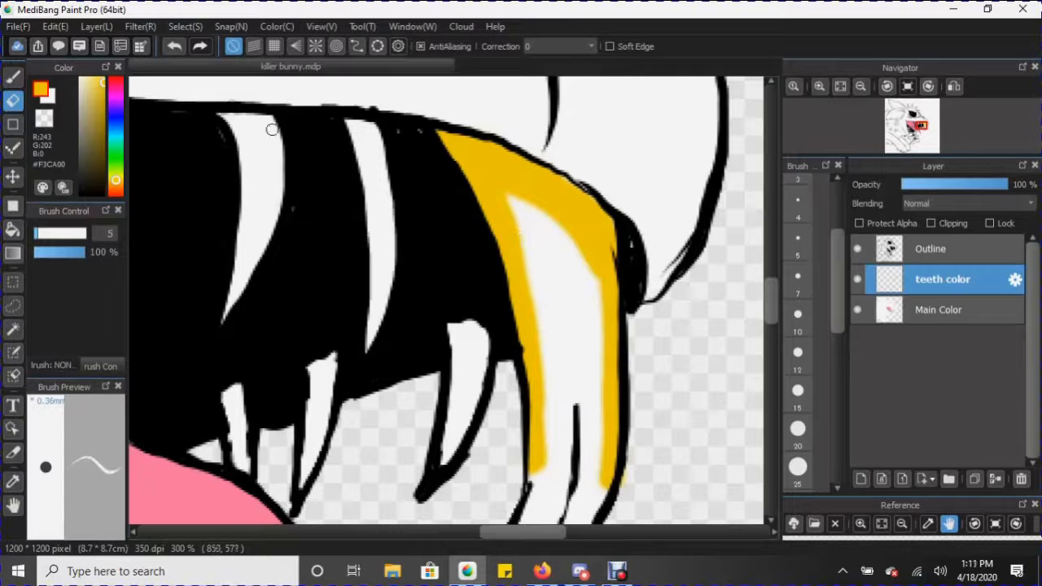
pyautogui.press('b')
pyautogui.moveTo(512, 196)
pyautogui.mouseDown()
pyautogui.moveTo(549, 372)
pyautogui.moveTo(542, 274)
pyautogui.moveTo(547, 458)
pyautogui.mouseUp()
pyautogui.moveTo(537, 232); pyautogui.dragTo(536, 204)
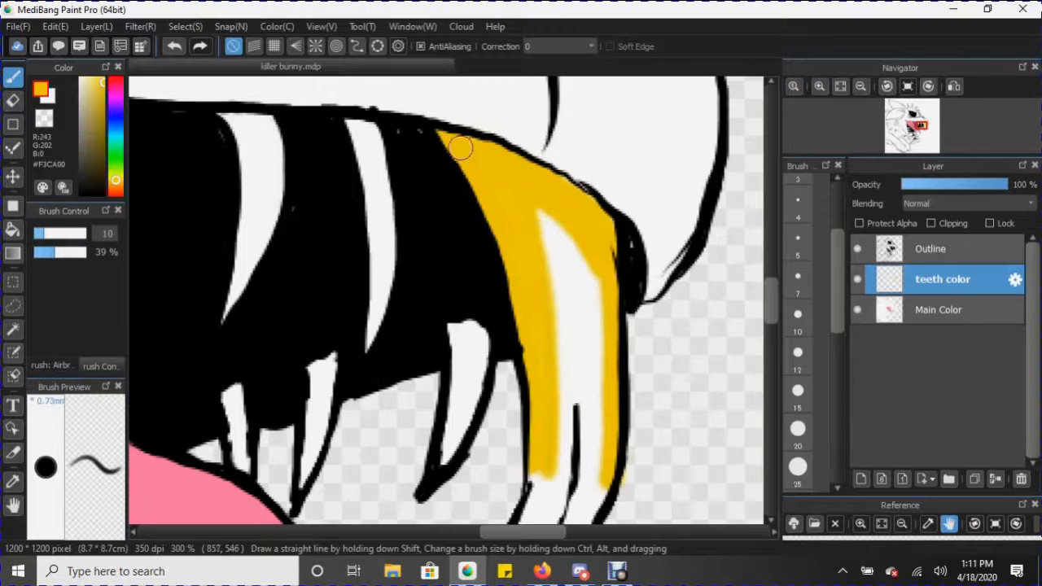
# - Paint the three upper teeth and the small fang beside the front fang golden yellow, leaving their tips white
pyautogui.moveTo(472, 330)
pyautogui.mouseDown()
pyautogui.moveTo(477, 379)
pyautogui.moveTo(453, 330)
pyautogui.moveTo(472, 376)
pyautogui.moveTo(460, 384)
pyautogui.moveTo(449, 334)
pyautogui.mouseUp()
pyautogui.moveTo(371, 131)
pyautogui.mouseDown()
pyautogui.moveTo(395, 242)
pyautogui.moveTo(383, 174)
pyautogui.moveTo(358, 162)
pyautogui.moveTo(372, 246)
pyautogui.mouseUp()
pyautogui.moveTo(248, 122)
pyautogui.mouseDown()
pyautogui.moveTo(273, 147)
pyautogui.moveTo(223, 120)
pyautogui.mouseUp()
pyautogui.moveTo(239, 251)
pyautogui.mouseDown()
pyautogui.moveTo(279, 166)
pyautogui.moveTo(251, 261)
pyautogui.mouseUp()
pyautogui.moveTo(542, 532); pyautogui.dragTo(492, 532)
pyautogui.moveTo(392, 103)
pyautogui.mouseDown()
pyautogui.moveTo(488, 133)
pyautogui.moveTo(484, 171)
pyautogui.moveTo(449, 176)
pyautogui.moveTo(448, 121)
pyautogui.moveTo(472, 204)
pyautogui.mouseUp()
# - Paint the two small teeth just above the tongue golden yellow with the Airbrush at size 5
pyautogui.moveTo(474, 531); pyautogui.dragTo(495, 531)
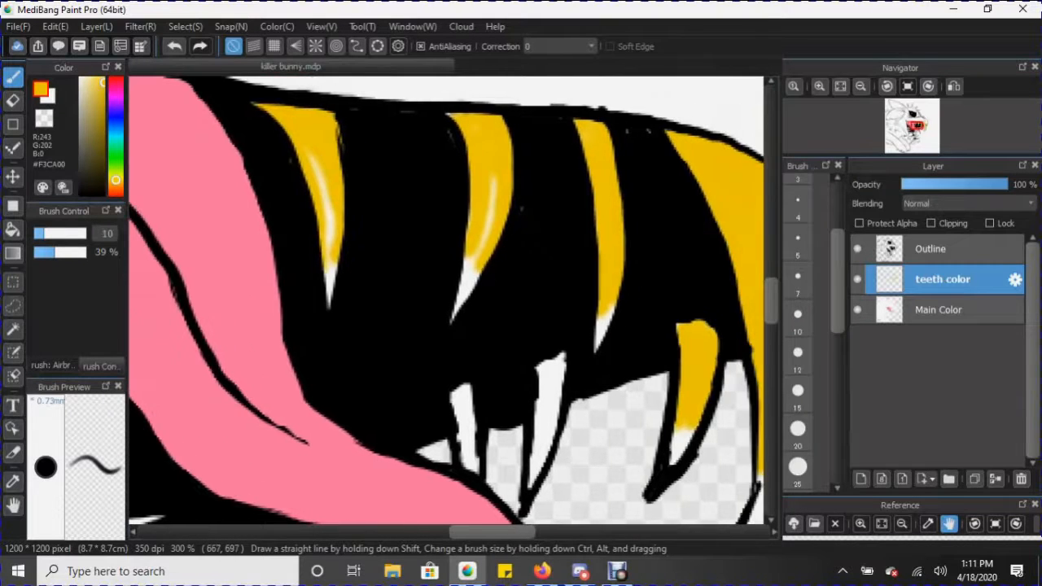
pyautogui.moveTo(770, 294); pyautogui.dragTo(770, 304)
pyautogui.click(797, 241)
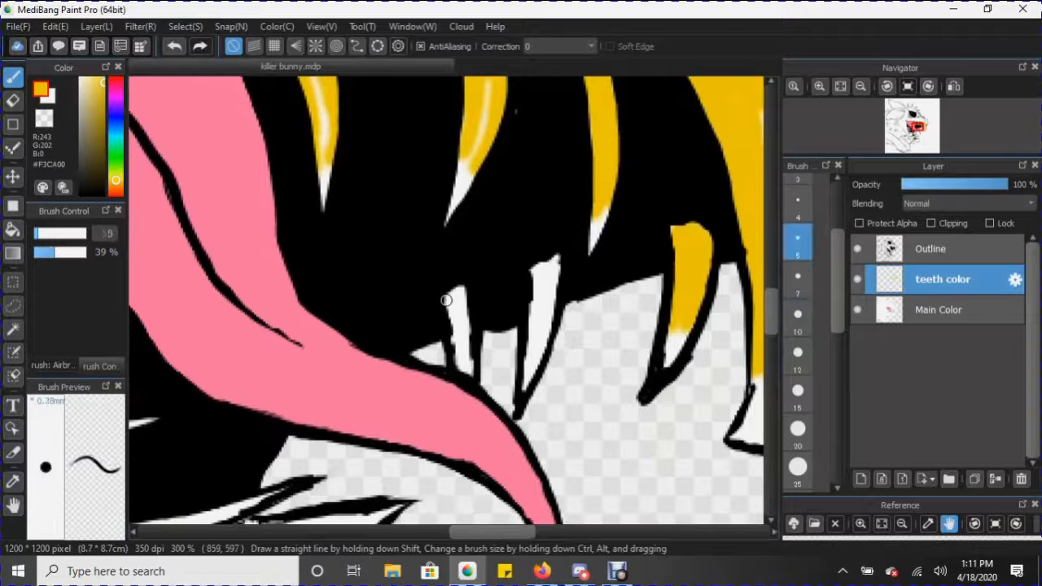
pyautogui.moveTo(467, 346)
pyautogui.mouseDown()
pyautogui.moveTo(464, 292)
pyautogui.moveTo(471, 367)
pyautogui.mouseUp()
pyautogui.moveTo(454, 290); pyautogui.dragTo(454, 359)
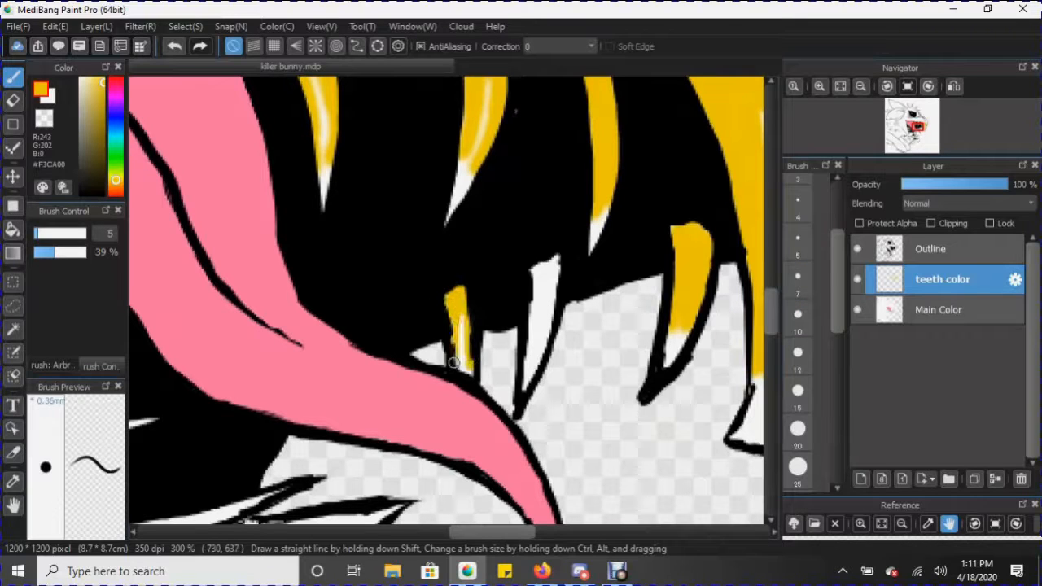
pyautogui.moveTo(553, 254)
pyautogui.mouseDown()
pyautogui.moveTo(534, 277)
pyautogui.moveTo(521, 377)
pyautogui.moveTo(557, 257)
pyautogui.moveTo(550, 324)
pyautogui.moveTo(551, 263)
pyautogui.moveTo(542, 298)
pyautogui.moveTo(536, 277)
pyautogui.moveTo(530, 352)
pyautogui.mouseUp()
pyautogui.moveTo(461, 317); pyautogui.dragTo(468, 367)
# - Paint the three teeth at the back of the lower jaw golden yellow, keeping white highlights on the outer two
pyautogui.moveTo(511, 532); pyautogui.dragTo(479, 532)
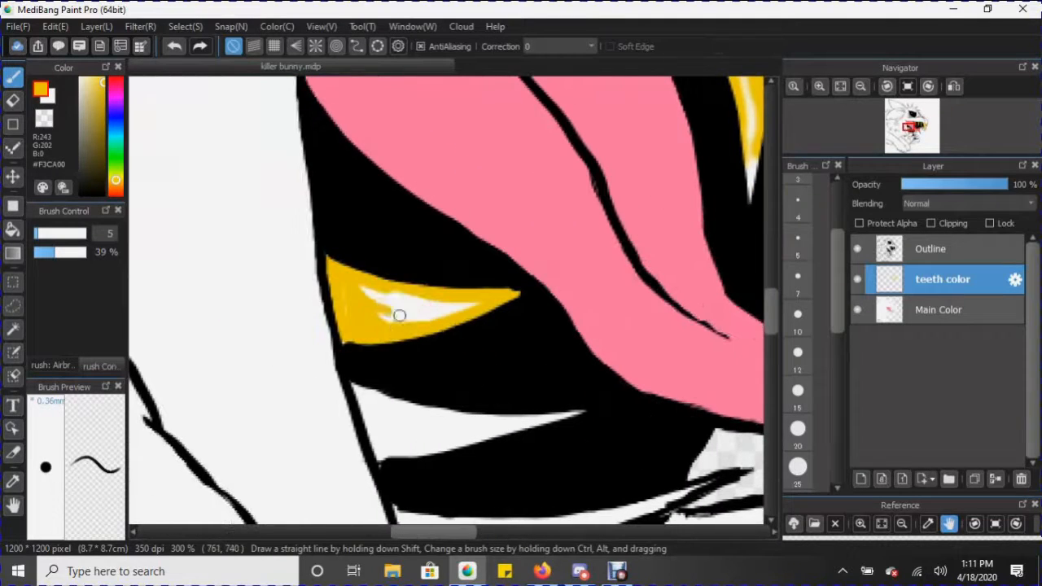
pyautogui.moveTo(399, 315); pyautogui.dragTo(377, 302)
pyautogui.moveTo(358, 389)
pyautogui.mouseDown()
pyautogui.moveTo(374, 442)
pyautogui.moveTo(430, 402)
pyautogui.moveTo(513, 410)
pyautogui.moveTo(394, 448)
pyautogui.moveTo(376, 411)
pyautogui.moveTo(463, 423)
pyautogui.moveTo(415, 444)
pyautogui.mouseUp()
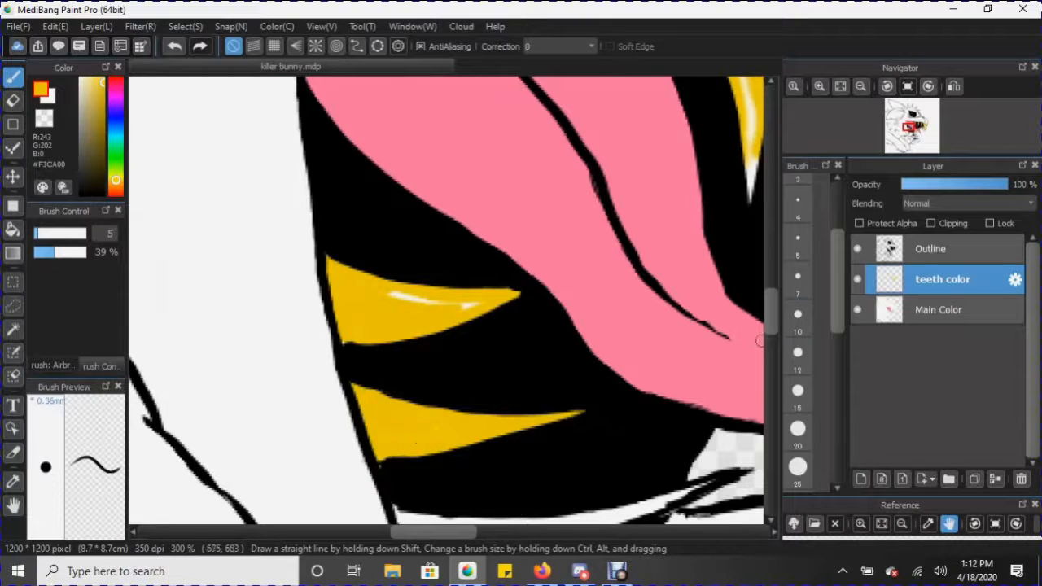
pyautogui.scroll(-3, 759, 340)
pyautogui.moveTo(403, 311)
pyautogui.mouseDown()
pyautogui.moveTo(440, 372)
pyautogui.moveTo(611, 322)
pyautogui.moveTo(442, 362)
pyautogui.moveTo(419, 324)
pyautogui.moveTo(436, 321)
pyautogui.moveTo(405, 305)
pyautogui.moveTo(610, 312)
pyautogui.moveTo(683, 297)
pyautogui.moveTo(503, 324)
pyautogui.moveTo(442, 322)
pyautogui.moveTo(441, 353)
pyautogui.moveTo(446, 332)
pyautogui.moveTo(415, 325)
pyautogui.mouseUp()
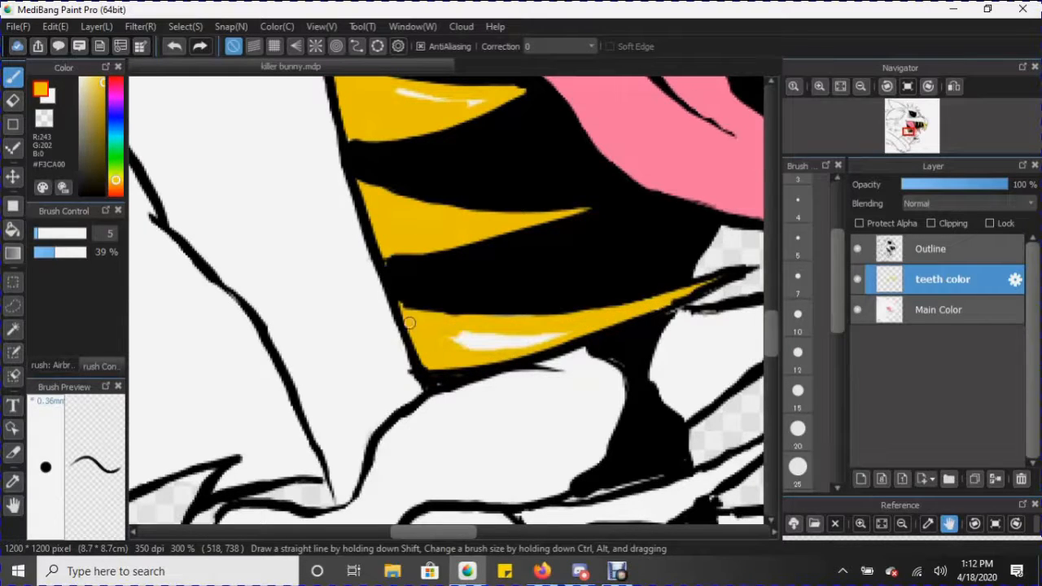
# - Paint the remaining pointed teeth along the front of the lower jaw golden yellow
pyautogui.moveTo(455, 532); pyautogui.dragTo(489, 531)
pyautogui.moveTo(448, 310)
pyautogui.mouseDown()
pyautogui.moveTo(415, 320)
pyautogui.moveTo(409, 382)
pyautogui.moveTo(437, 410)
pyautogui.moveTo(553, 314)
pyautogui.moveTo(514, 298)
pyautogui.moveTo(478, 312)
pyautogui.moveTo(423, 352)
pyautogui.moveTo(418, 378)
pyautogui.moveTo(464, 373)
pyautogui.moveTo(423, 391)
pyautogui.moveTo(440, 346)
pyautogui.moveTo(474, 322)
pyautogui.moveTo(436, 332)
pyautogui.moveTo(522, 301)
pyautogui.moveTo(474, 322)
pyautogui.moveTo(507, 343)
pyautogui.moveTo(537, 319)
pyautogui.moveTo(462, 335)
pyautogui.moveTo(531, 312)
pyautogui.mouseUp()
pyautogui.scroll(-5, 530, 312)
pyautogui.moveTo(269, 299)
pyautogui.mouseDown()
pyautogui.moveTo(285, 326)
pyautogui.moveTo(553, 199)
pyautogui.moveTo(407, 296)
pyautogui.moveTo(295, 314)
pyautogui.moveTo(440, 271)
pyautogui.mouseUp()
pyautogui.moveTo(486, 346)
pyautogui.mouseDown()
pyautogui.moveTo(511, 356)
pyautogui.moveTo(636, 280)
pyautogui.moveTo(474, 304)
pyautogui.moveTo(492, 337)
pyautogui.moveTo(529, 333)
pyautogui.mouseUp()
pyautogui.scroll(-5, 529, 334)
pyautogui.moveTo(439, 232)
pyautogui.mouseDown()
pyautogui.moveTo(562, 230)
pyautogui.moveTo(521, 244)
pyautogui.moveTo(502, 236)
pyautogui.mouseUp()
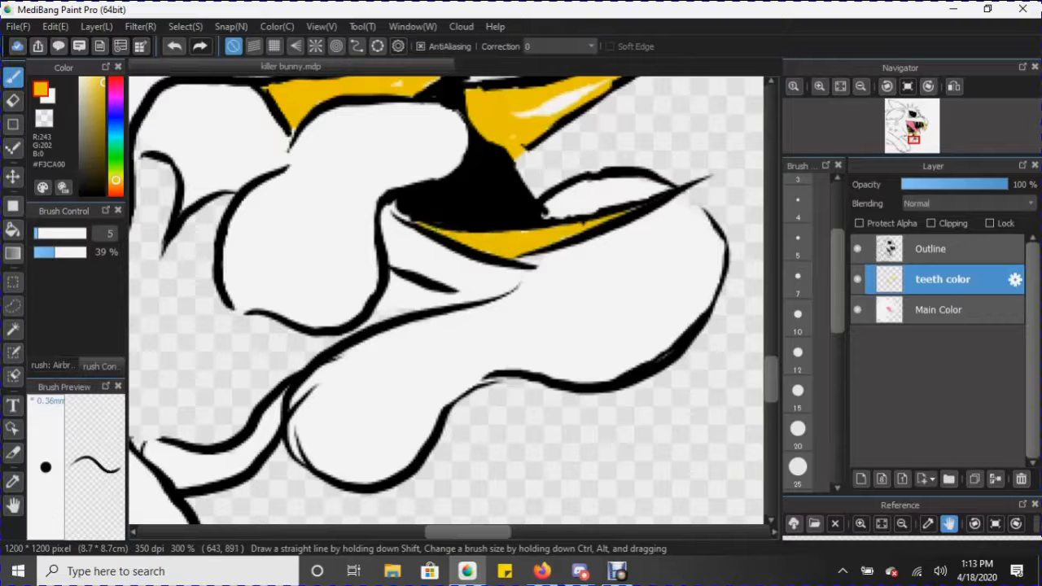
pyautogui.scroll(10, 519, 206)
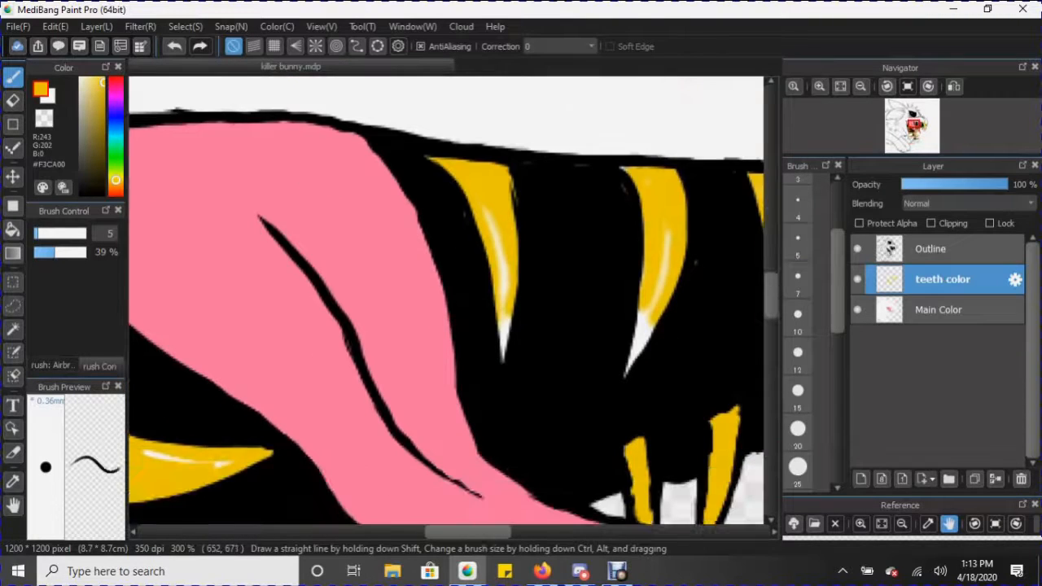
pyautogui.hscroll(5, 446, 307)
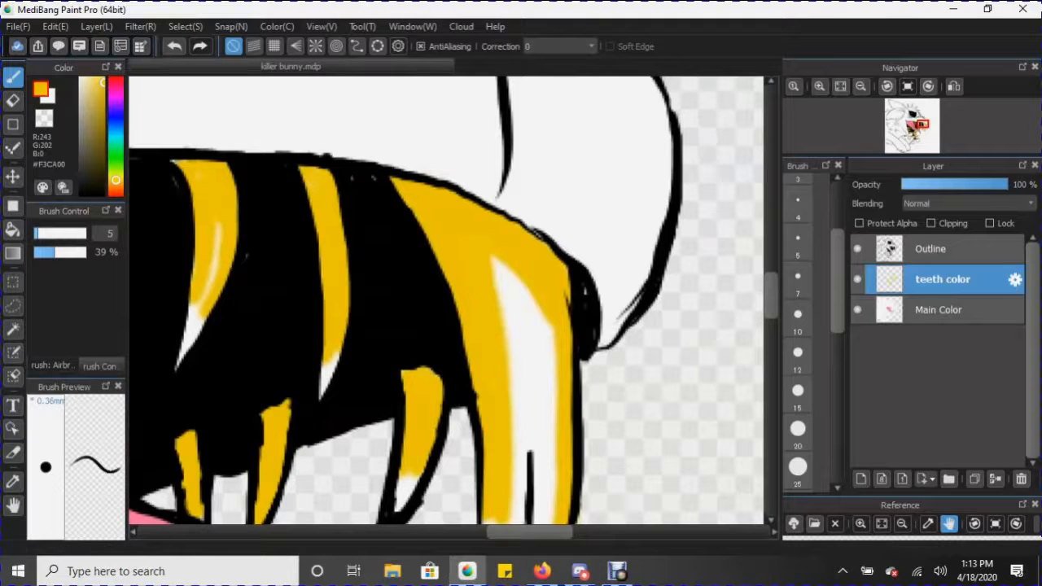
# - Shade the root and upper edges of the large front fang with dark orange (#C35E0B)
pyautogui.click(116, 188)
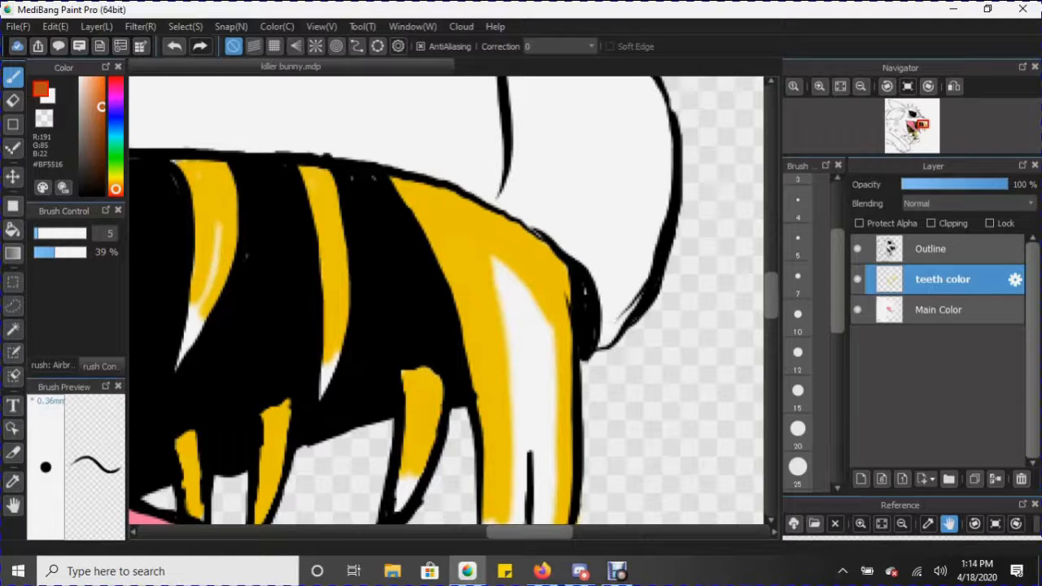
pyautogui.moveTo(101, 107); pyautogui.dragTo(99, 92)
pyautogui.click(102, 104)
pyautogui.moveTo(420, 188)
pyautogui.mouseDown()
pyautogui.moveTo(573, 313)
pyautogui.moveTo(573, 378)
pyautogui.moveTo(441, 248)
pyautogui.moveTo(457, 289)
pyautogui.mouseUp()
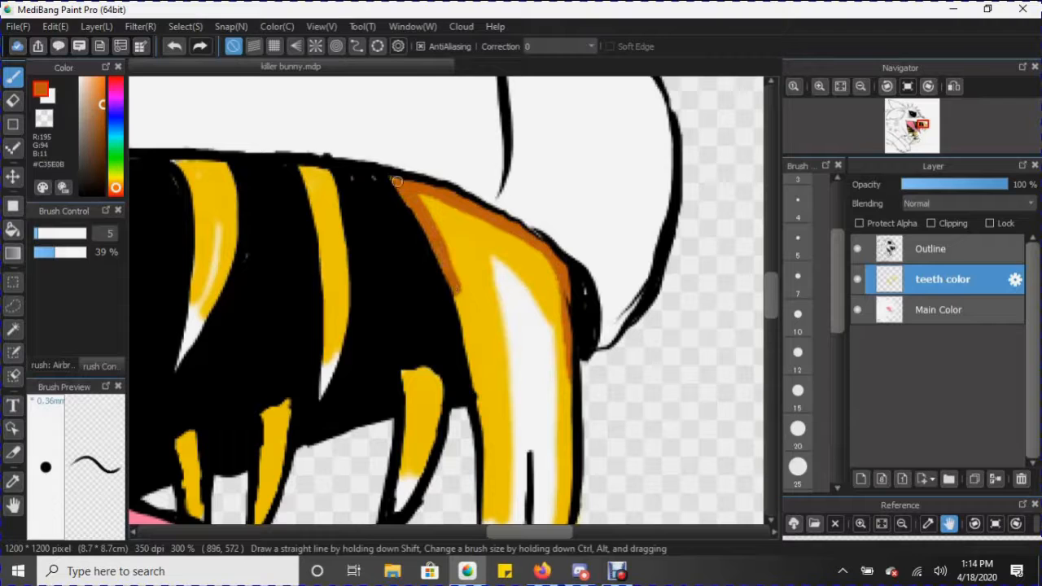
pyautogui.click(115, 179)
pyautogui.click(96, 121)
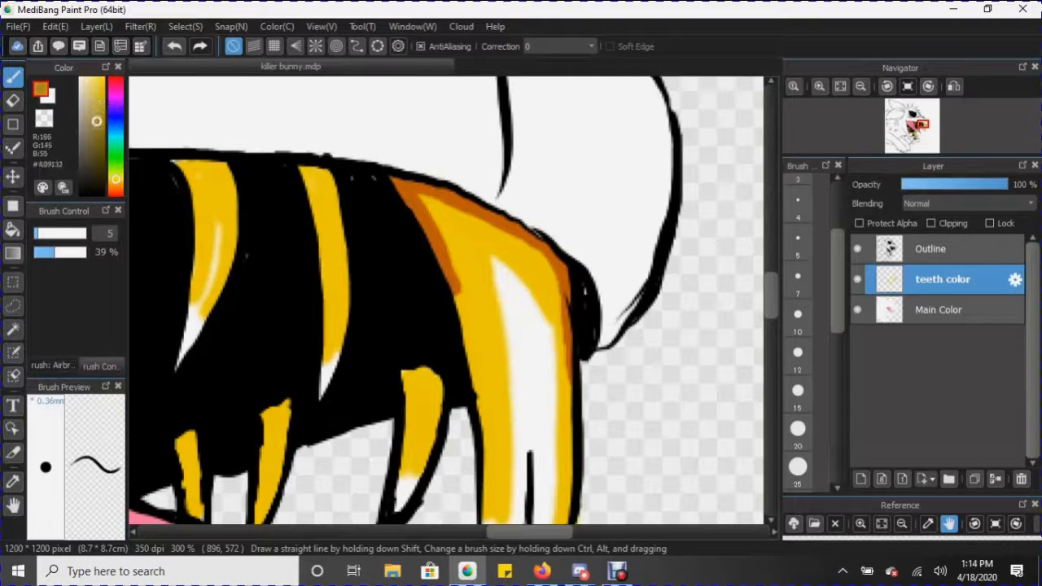
pyautogui.click(13, 481)
pyautogui.click(411, 196)
pyautogui.click(13, 77)
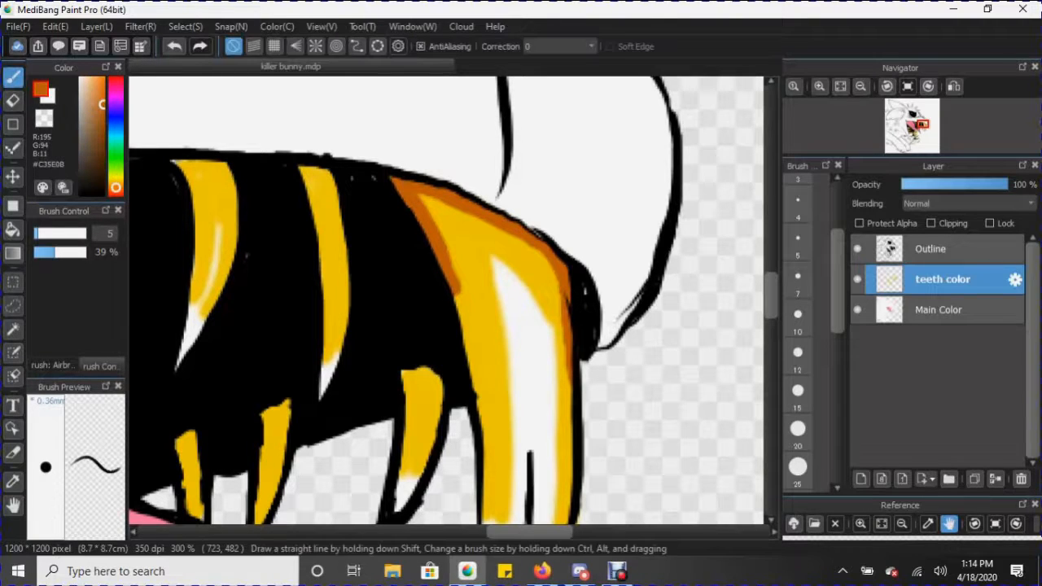
# - Shade the front fang's root, the narrow upper tooth behind it and the two small fangs beside it dark orange
pyautogui.moveTo(332, 174); pyautogui.dragTo(348, 290)
pyautogui.moveTo(306, 168)
pyautogui.mouseDown()
pyautogui.moveTo(325, 175)
pyautogui.moveTo(325, 197)
pyautogui.moveTo(313, 188)
pyautogui.mouseUp()
pyautogui.moveTo(416, 196); pyautogui.dragTo(452, 263)
pyautogui.moveTo(404, 378)
pyautogui.mouseDown()
pyautogui.moveTo(437, 376)
pyautogui.moveTo(411, 397)
pyautogui.mouseUp()
pyautogui.moveTo(286, 398)
pyautogui.mouseDown()
pyautogui.moveTo(267, 444)
pyautogui.moveTo(277, 448)
pyautogui.mouseUp()
pyautogui.moveTo(529, 532); pyautogui.dragTo(506, 531)
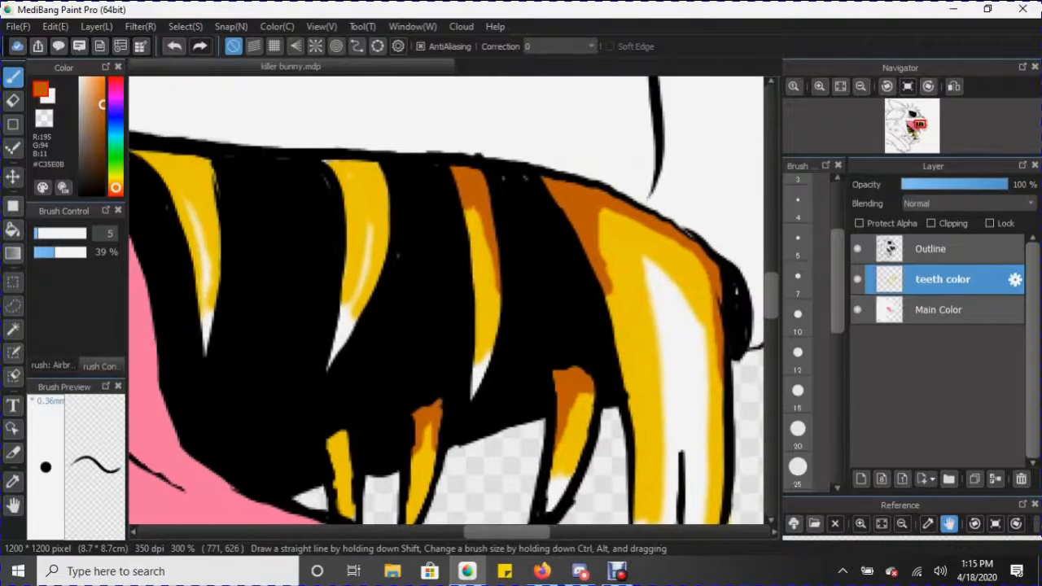
# - Shade the roots of the next two upper teeth and the tiny tooth just above the tongue dark orange
pyautogui.moveTo(345, 160)
pyautogui.mouseDown()
pyautogui.moveTo(375, 169)
pyautogui.moveTo(388, 235)
pyautogui.mouseUp()
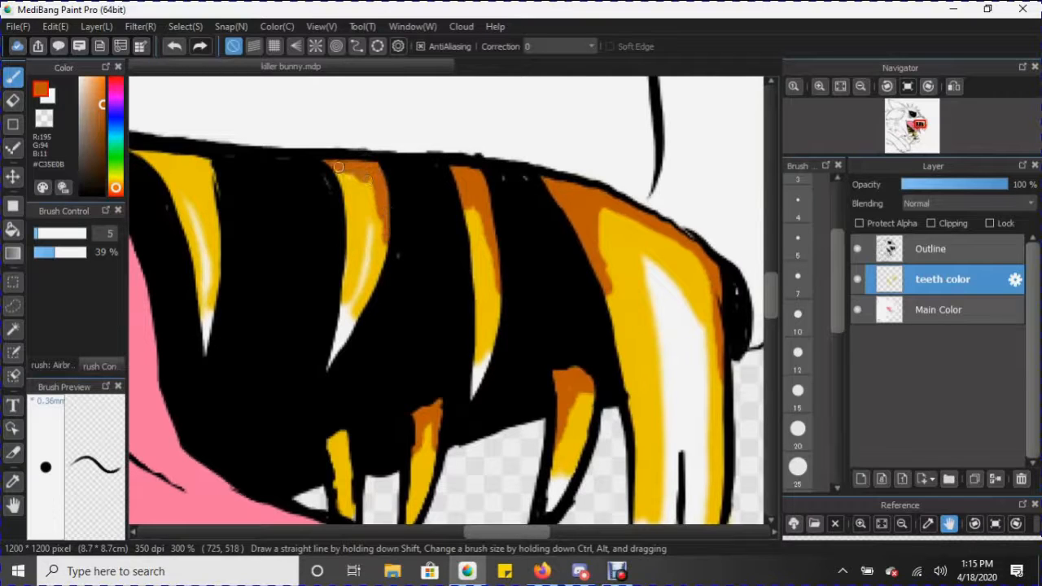
pyautogui.moveTo(201, 158)
pyautogui.mouseDown()
pyautogui.moveTo(219, 219)
pyautogui.moveTo(194, 168)
pyautogui.moveTo(135, 151)
pyautogui.moveTo(164, 189)
pyautogui.moveTo(191, 179)
pyautogui.mouseUp()
pyautogui.moveTo(326, 390); pyautogui.dragTo(336, 202)
pyautogui.moveTo(352, 249); pyautogui.dragTo(359, 327)
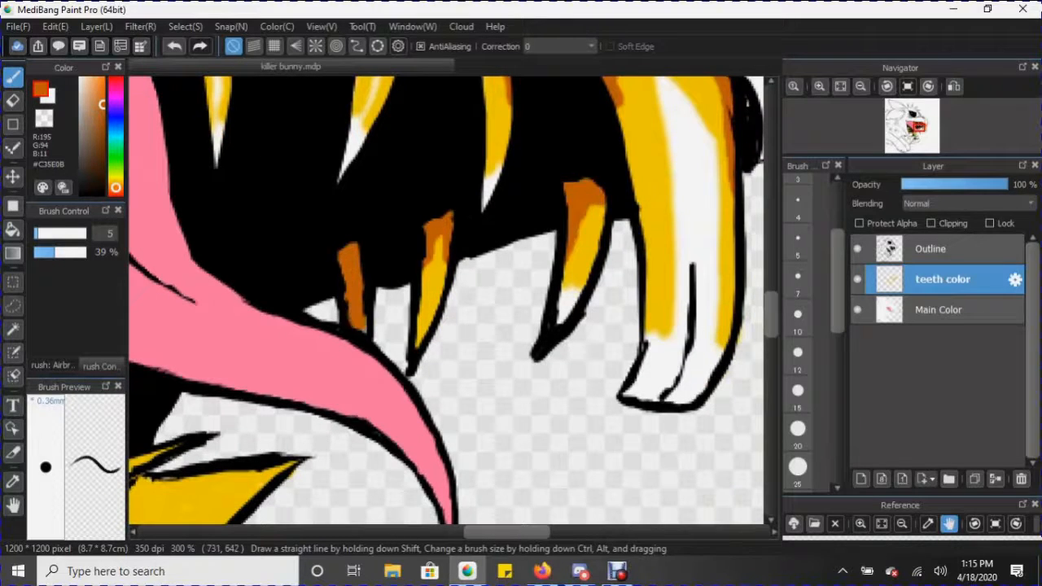
# - Shade the bases of the teeth at the back of the lower jaw dark orange
pyautogui.moveTo(204, 269); pyautogui.dragTo(726, 275)
pyautogui.moveTo(346, 356); pyautogui.dragTo(370, 423)
pyautogui.moveTo(334, 310)
pyautogui.mouseDown()
pyautogui.moveTo(329, 231)
pyautogui.moveTo(328, 296)
pyautogui.mouseUp()
pyautogui.moveTo(651, 481); pyautogui.dragTo(668, 293)
pyautogui.moveTo(677, 302)
pyautogui.mouseDown()
pyautogui.moveTo(729, 294)
pyautogui.moveTo(656, 368)
pyautogui.moveTo(723, 373)
pyautogui.moveTo(688, 401)
pyautogui.moveTo(706, 395)
pyautogui.moveTo(676, 319)
pyautogui.mouseUp()
# - Shade the bases of the pointed teeth along the front of the lower jaw dark orange
pyautogui.moveTo(464, 353)
pyautogui.mouseDown()
pyautogui.moveTo(403, 303)
pyautogui.moveTo(455, 330)
pyautogui.moveTo(406, 299)
pyautogui.mouseUp()
pyautogui.moveTo(433, 531); pyautogui.dragTo(463, 531)
pyautogui.moveTo(771, 333); pyautogui.dragTo(770, 357)
pyautogui.moveTo(309, 303)
pyautogui.mouseDown()
pyautogui.moveTo(319, 324)
pyautogui.moveTo(370, 292)
pyautogui.moveTo(307, 307)
pyautogui.moveTo(415, 265)
pyautogui.moveTo(339, 292)
pyautogui.mouseUp()
pyautogui.moveTo(454, 431)
pyautogui.mouseDown()
pyautogui.moveTo(516, 441)
pyautogui.moveTo(530, 456)
pyautogui.moveTo(488, 447)
pyautogui.mouseUp()
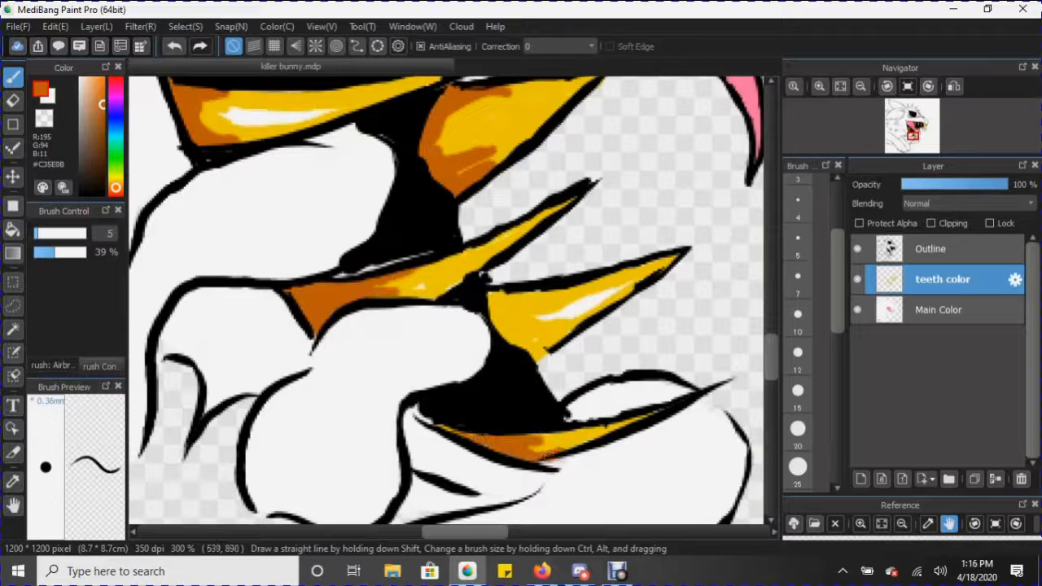
pyautogui.moveTo(562, 354)
pyautogui.mouseDown()
pyautogui.moveTo(530, 351)
pyautogui.moveTo(507, 333)
pyautogui.moveTo(491, 297)
pyautogui.moveTo(528, 292)
pyautogui.moveTo(496, 302)
pyautogui.mouseUp()
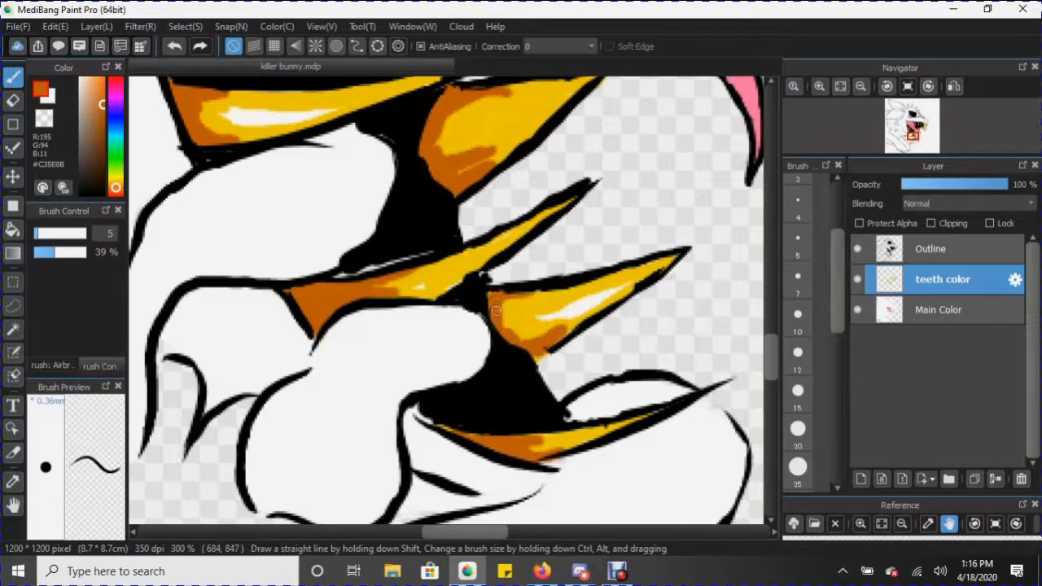
pyautogui.hotkey('ctrl', '0')
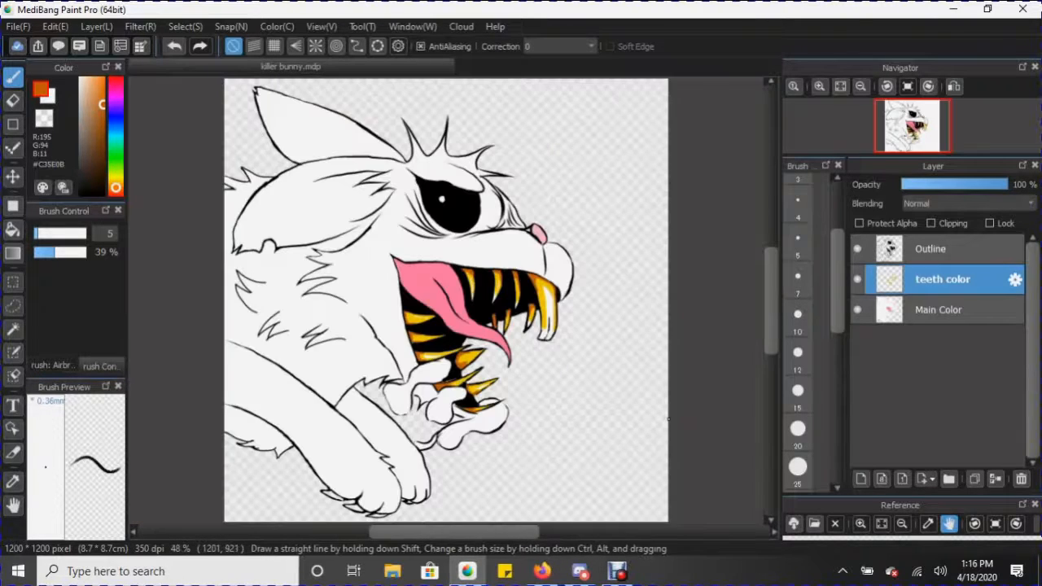
# - Sample the teeth's yellow, darken it to #CFAE0C and paint a transition band beneath the orange on the large front fang
pyautogui.click(820, 86)
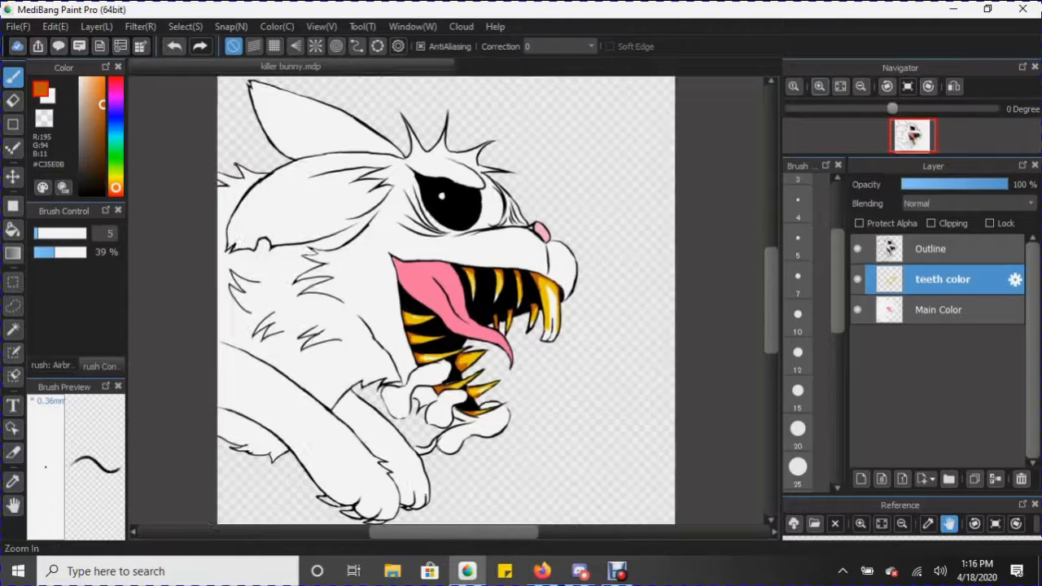
pyautogui.click(819, 86)
pyautogui.click(820, 87)
pyautogui.click(820, 86)
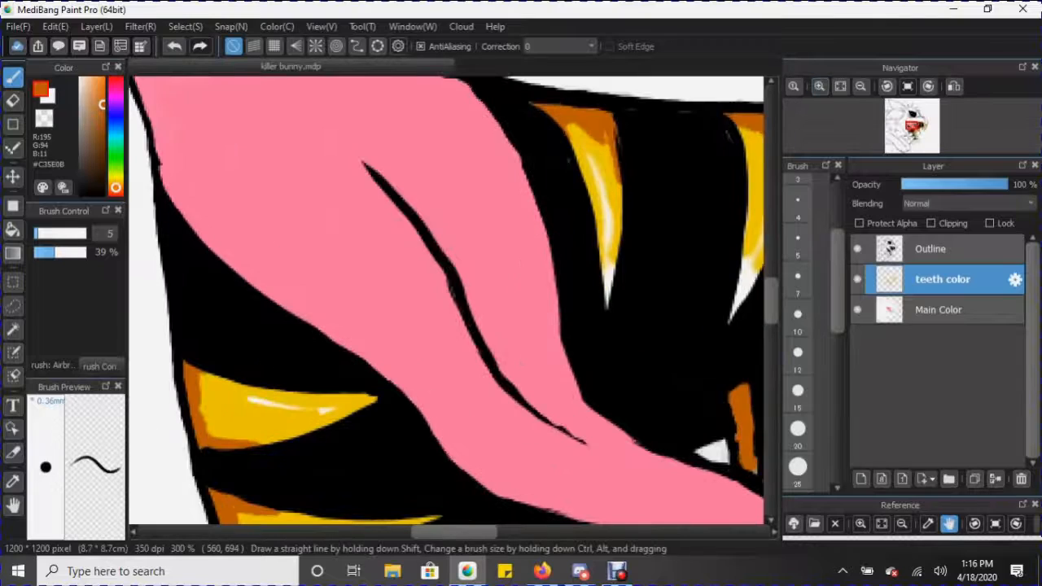
pyautogui.scroll(-5, 448, 309)
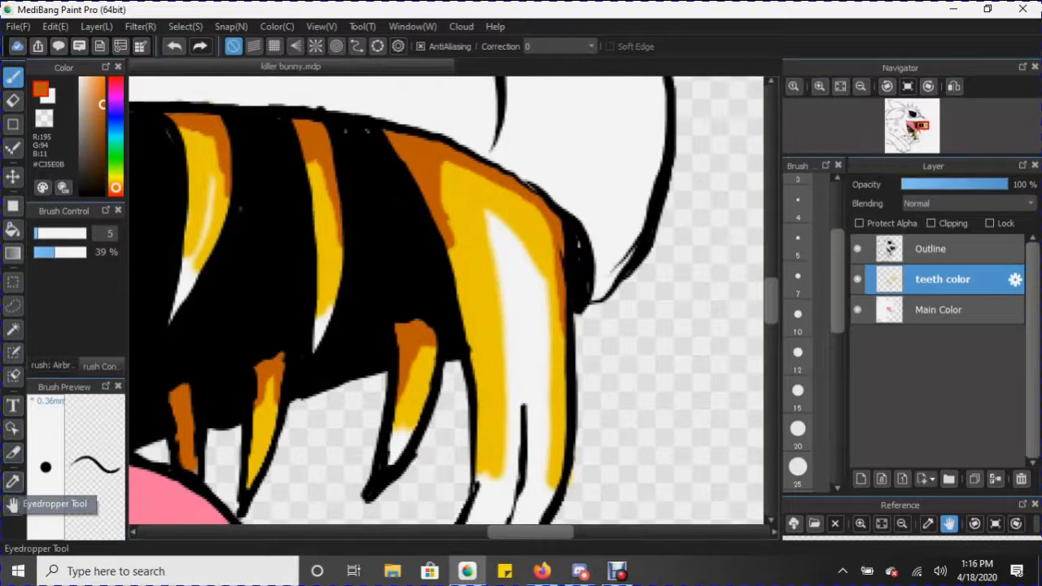
pyautogui.click(13, 482)
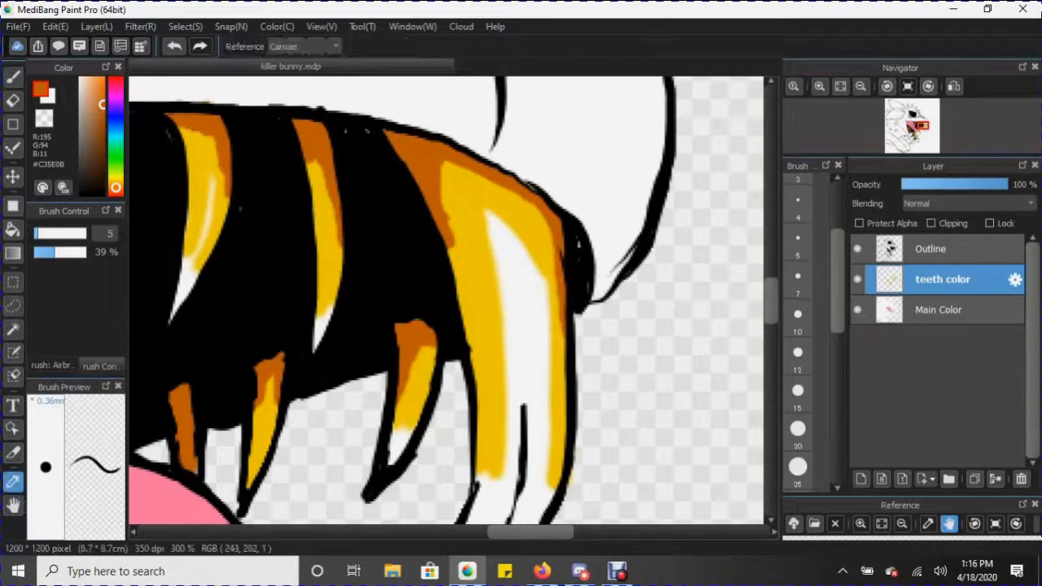
pyautogui.click(264, 422)
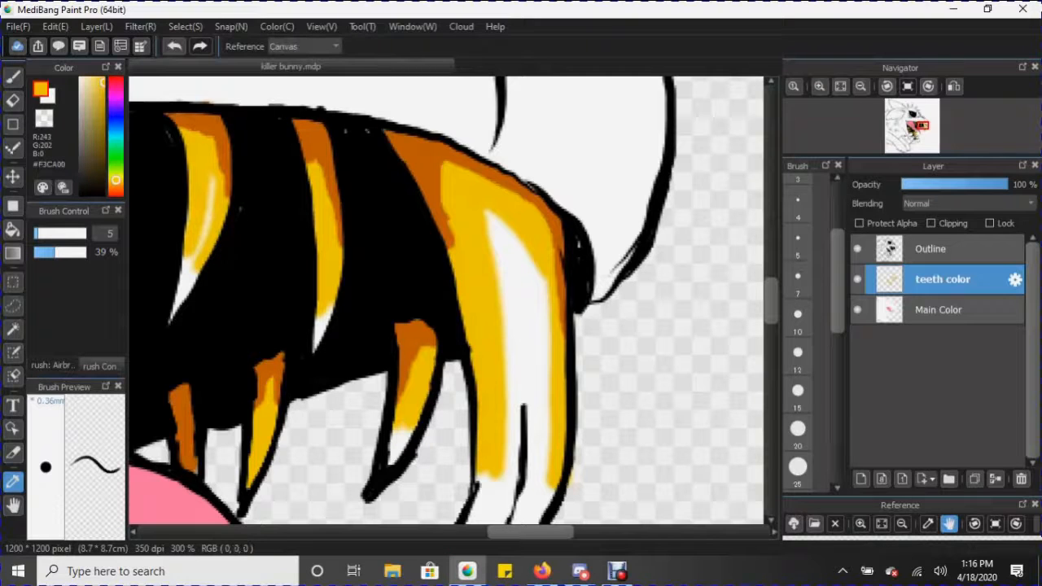
pyautogui.click(13, 76)
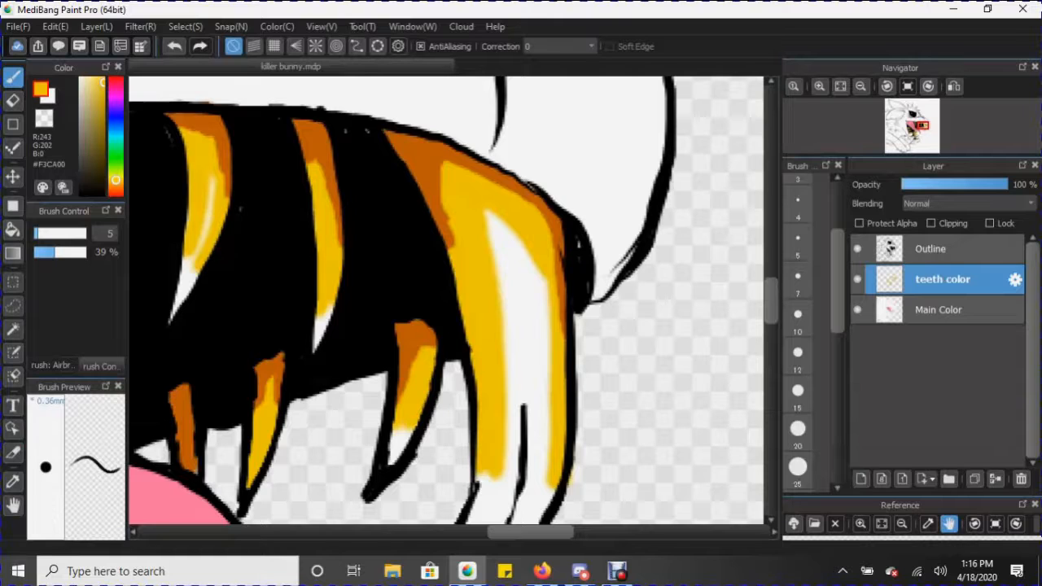
pyautogui.click(102, 99)
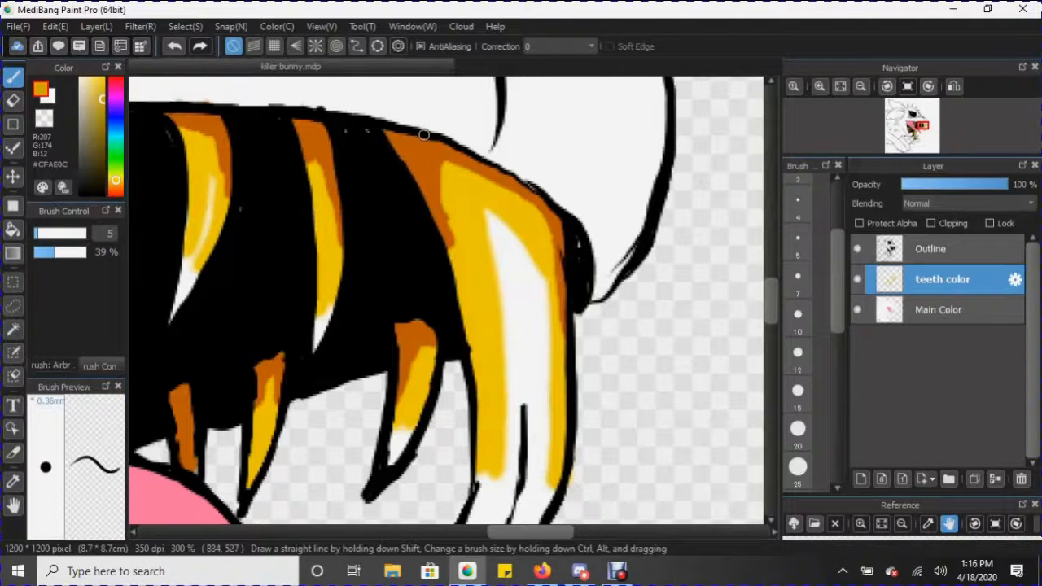
pyautogui.moveTo(460, 174)
pyautogui.mouseDown()
pyautogui.moveTo(537, 220)
pyautogui.moveTo(561, 323)
pyautogui.mouseUp()
pyautogui.moveTo(446, 175)
pyautogui.mouseDown()
pyautogui.moveTo(482, 471)
pyautogui.moveTo(444, 186)
pyautogui.mouseUp()
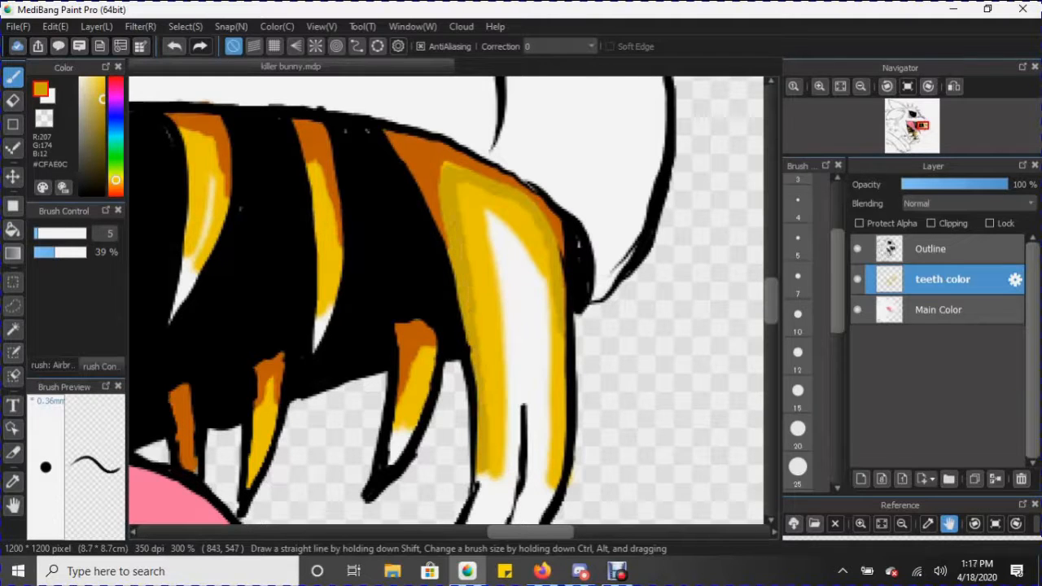
# - Add the dark yellow transition shade to the two upper teeth behind the front fang and the small teeth below them
pyautogui.moveTo(313, 159); pyautogui.dragTo(308, 154)
pyautogui.moveTo(419, 341); pyautogui.dragTo(390, 449)
pyautogui.moveTo(277, 379); pyautogui.dragTo(257, 432)
pyautogui.moveTo(185, 412); pyautogui.dragTo(195, 473)
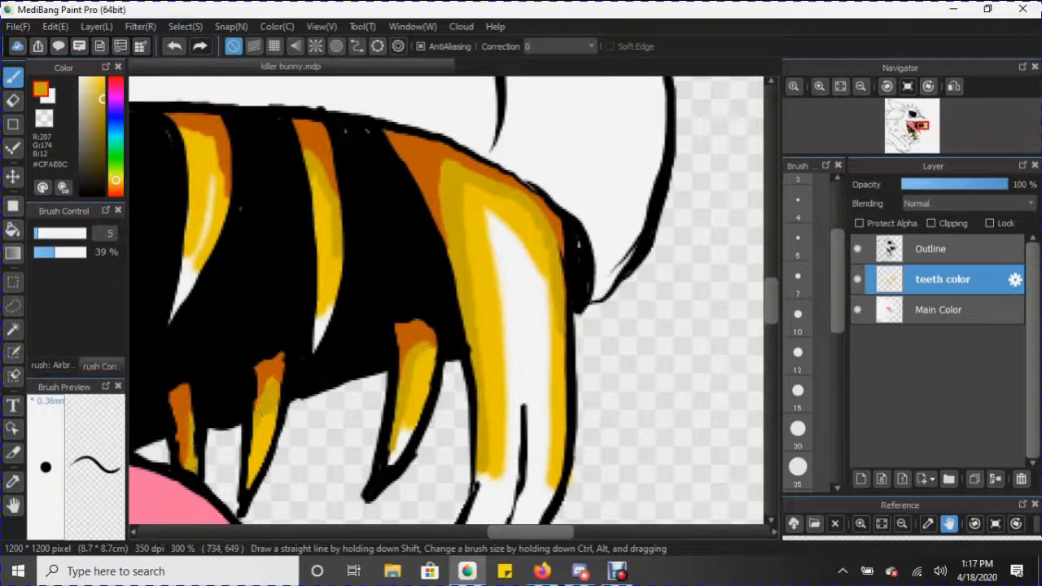
pyautogui.moveTo(220, 184)
pyautogui.mouseDown()
pyautogui.moveTo(213, 145)
pyautogui.moveTo(184, 128)
pyautogui.moveTo(188, 161)
pyautogui.moveTo(218, 212)
pyautogui.mouseUp()
# - Blend the dark yellow shade into the remaining rear upper teeth and the lower jaw's teeth
pyautogui.moveTo(530, 531); pyautogui.dragTo(479, 532)
pyautogui.moveTo(422, 171)
pyautogui.mouseDown()
pyautogui.moveTo(384, 125)
pyautogui.moveTo(422, 183)
pyautogui.moveTo(423, 243)
pyautogui.mouseUp()
pyautogui.moveTo(480, 531); pyautogui.dragTo(433, 531)
pyautogui.moveTo(353, 376)
pyautogui.mouseDown()
pyautogui.moveTo(368, 381)
pyautogui.moveTo(355, 391)
pyautogui.moveTo(366, 432)
pyautogui.moveTo(440, 439)
pyautogui.moveTo(446, 183)
pyautogui.mouseUp()
pyautogui.moveTo(401, 253)
pyautogui.mouseDown()
pyautogui.moveTo(396, 273)
pyautogui.moveTo(411, 282)
pyautogui.mouseUp()
pyautogui.moveTo(431, 374)
pyautogui.mouseDown()
pyautogui.moveTo(528, 368)
pyautogui.moveTo(513, 406)
pyautogui.moveTo(469, 381)
pyautogui.mouseUp()
pyautogui.moveTo(699, 407); pyautogui.dragTo(487, 392)
pyautogui.moveTo(533, 409)
pyautogui.mouseDown()
pyautogui.moveTo(498, 425)
pyautogui.moveTo(469, 382)
pyautogui.moveTo(495, 388)
pyautogui.moveTo(480, 389)
pyautogui.mouseUp()
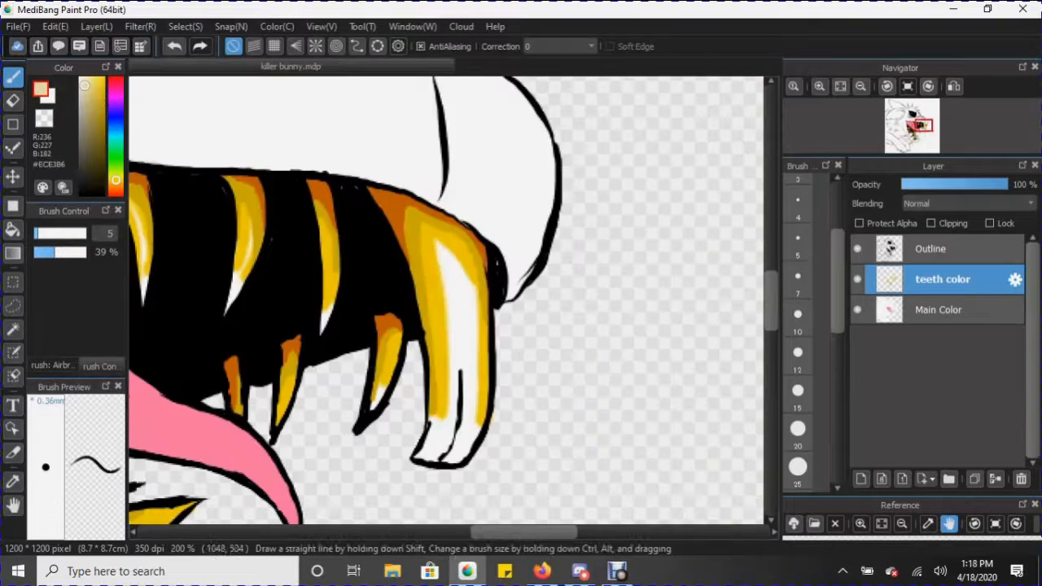
# - Paint cream (#ECE3B6) over the white center and toward the tip of the front fang, and on the small fang beside it
pyautogui.click(819, 87)
pyautogui.click(819, 86)
pyautogui.click(819, 87)
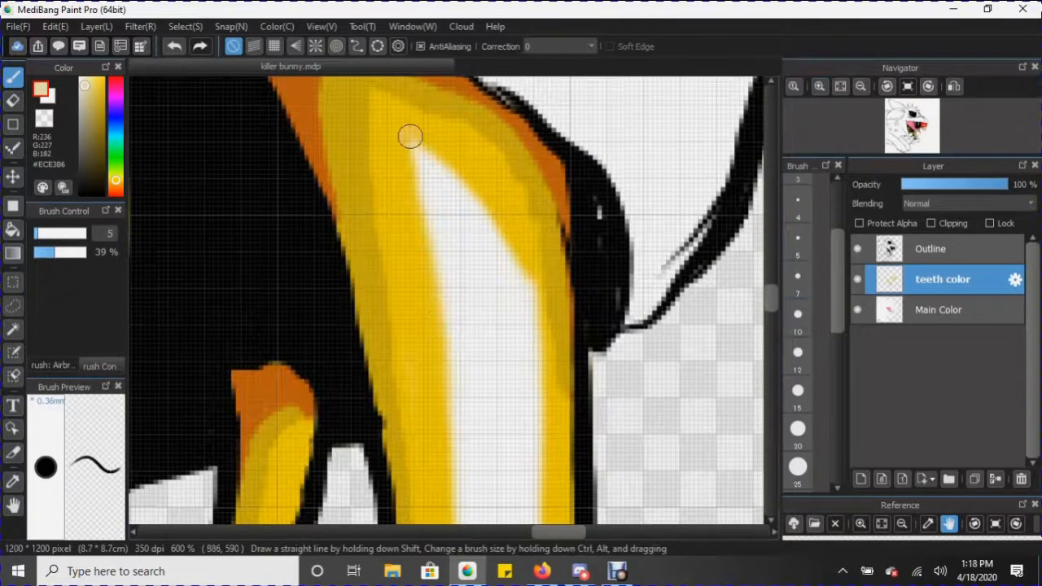
pyautogui.moveTo(410, 135)
pyautogui.mouseDown()
pyautogui.moveTo(431, 358)
pyautogui.moveTo(477, 216)
pyautogui.moveTo(512, 372)
pyautogui.moveTo(449, 201)
pyautogui.mouseUp()
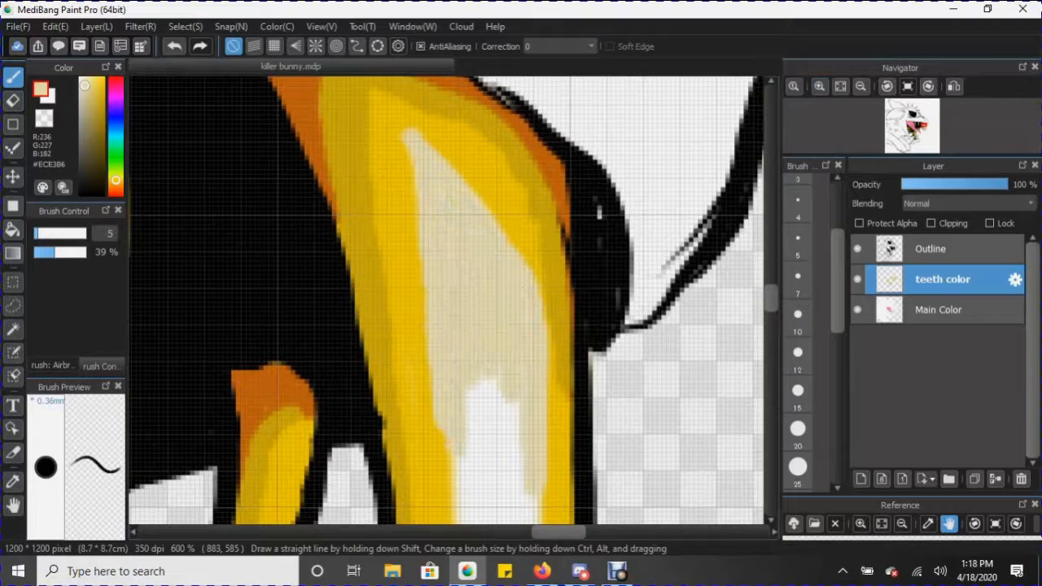
pyautogui.scroll(-2, 455, 212)
pyautogui.moveTo(543, 220)
pyautogui.mouseDown()
pyautogui.moveTo(547, 325)
pyautogui.moveTo(483, 176)
pyautogui.moveTo(447, 174)
pyautogui.moveTo(512, 375)
pyautogui.moveTo(493, 307)
pyautogui.mouseUp()
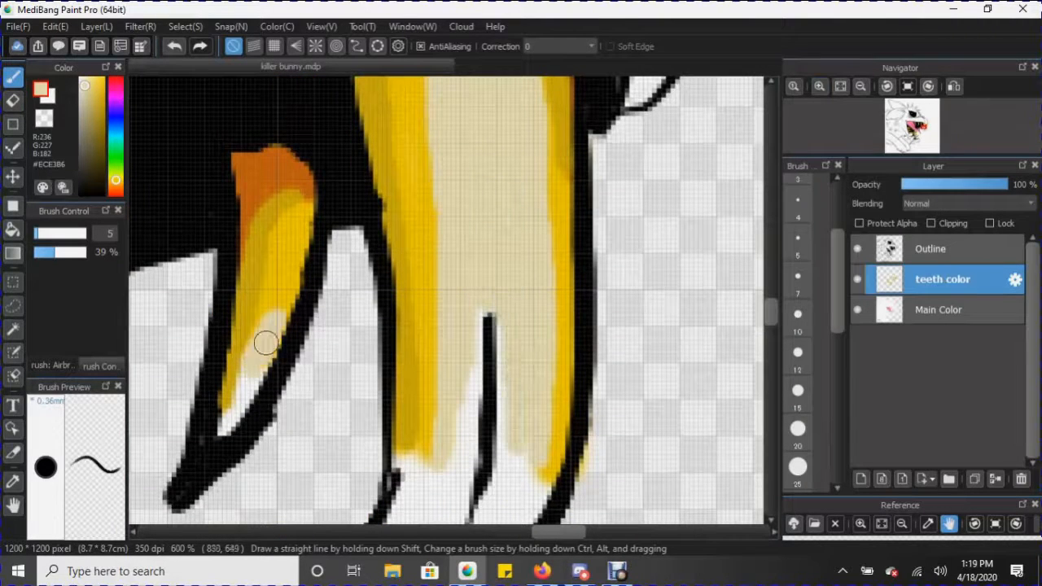
pyautogui.scroll(-3, 272, 325)
pyautogui.moveTo(423, 110)
pyautogui.mouseDown()
pyautogui.moveTo(407, 203)
pyautogui.moveTo(534, 200)
pyautogui.moveTo(521, 162)
pyautogui.mouseUp()
pyautogui.scroll(3, 521, 163)
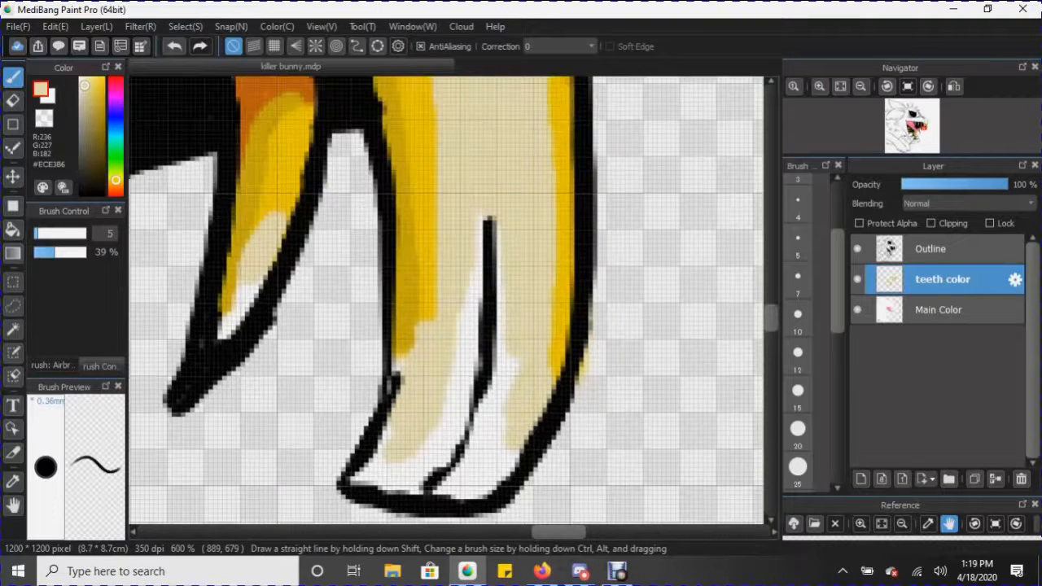
# - Paint cream highlights on the two small teeth above the tongue and the teeth farther back in the mouth
pyautogui.moveTo(244, 324); pyautogui.dragTo(720, 336)
pyautogui.moveTo(431, 350); pyautogui.dragTo(458, 287)
pyautogui.moveTo(299, 290); pyautogui.dragTo(302, 339)
pyautogui.moveTo(245, 301); pyautogui.dragTo(713, 301)
pyautogui.moveTo(244, 301); pyautogui.dragTo(713, 301)
pyautogui.moveTo(244, 221)
pyautogui.mouseDown()
pyautogui.moveTo(389, 244)
pyautogui.moveTo(244, 228)
pyautogui.moveTo(222, 215)
pyautogui.mouseUp()
pyautogui.moveTo(580, 257); pyautogui.dragTo(624, 78)
pyautogui.moveTo(380, 296)
pyautogui.mouseDown()
pyautogui.moveTo(447, 310)
pyautogui.moveTo(524, 296)
pyautogui.mouseUp()
# - Paint cream highlights on the pointed teeth along the lower jaw
pyautogui.scroll(-3, 523, 297)
pyautogui.moveTo(478, 221)
pyautogui.mouseDown()
pyautogui.moveTo(586, 207)
pyautogui.moveTo(488, 197)
pyautogui.mouseUp()
pyautogui.moveTo(692, 236); pyautogui.dragTo(253, 224)
pyautogui.moveTo(472, 232)
pyautogui.mouseDown()
pyautogui.moveTo(558, 174)
pyautogui.moveTo(547, 178)
pyautogui.mouseUp()
pyautogui.moveTo(553, 506); pyautogui.dragTo(544, 93)
pyautogui.moveTo(580, 201); pyautogui.dragTo(661, 158)
pyautogui.moveTo(472, 531); pyautogui.dragTo(496, 531)
pyautogui.moveTo(350, 452); pyautogui.dragTo(482, 416)
pyautogui.moveTo(771, 374); pyautogui.dragTo(771, 344)
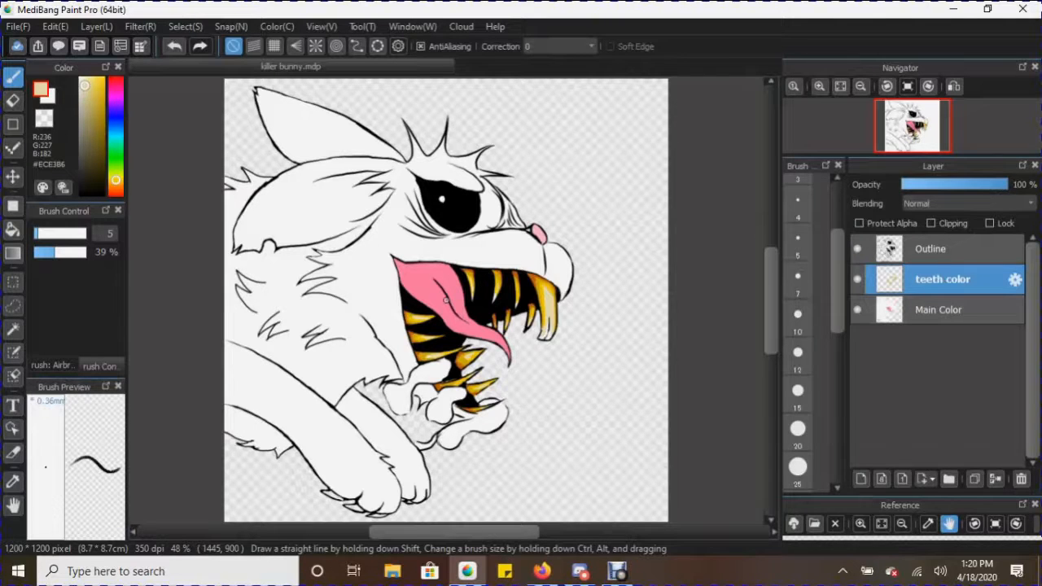
# - Add a new layer above the teeth color layer and name it "inside color of mouth"
pyautogui.click(861, 479)
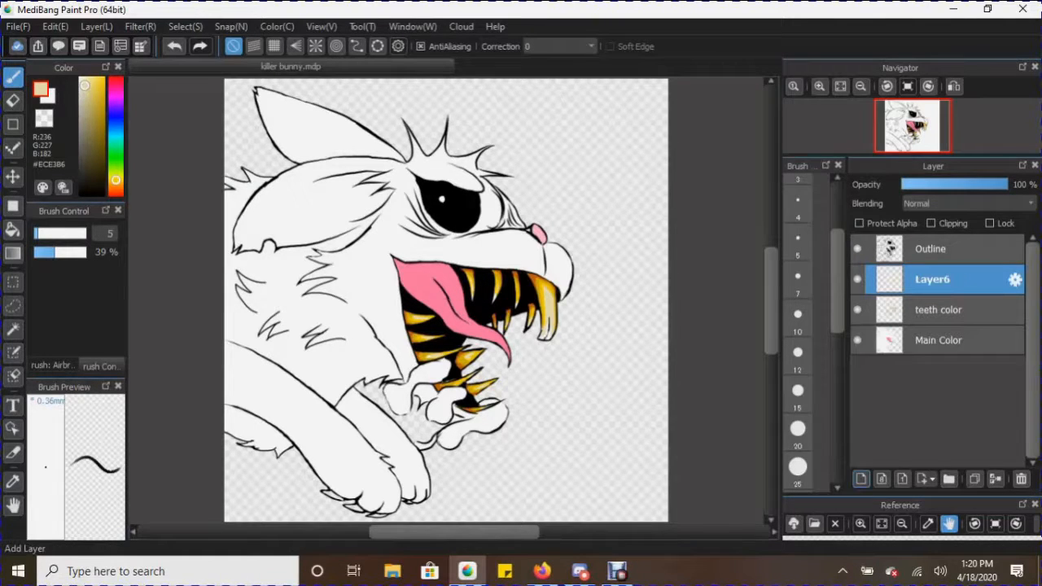
pyautogui.click(13, 207)
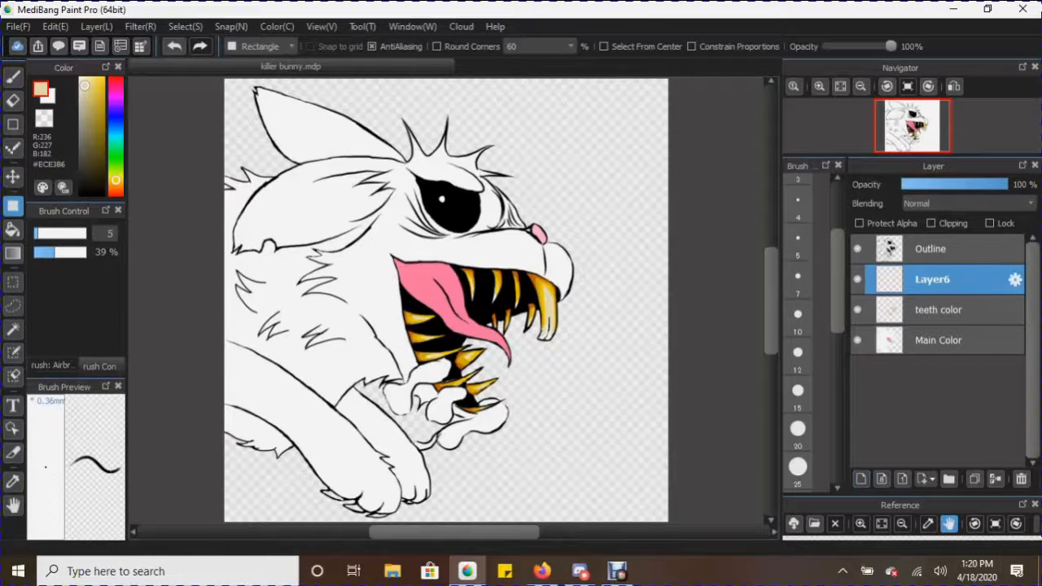
pyautogui.doubleClick(933, 279)
pyautogui.write('Inside ')
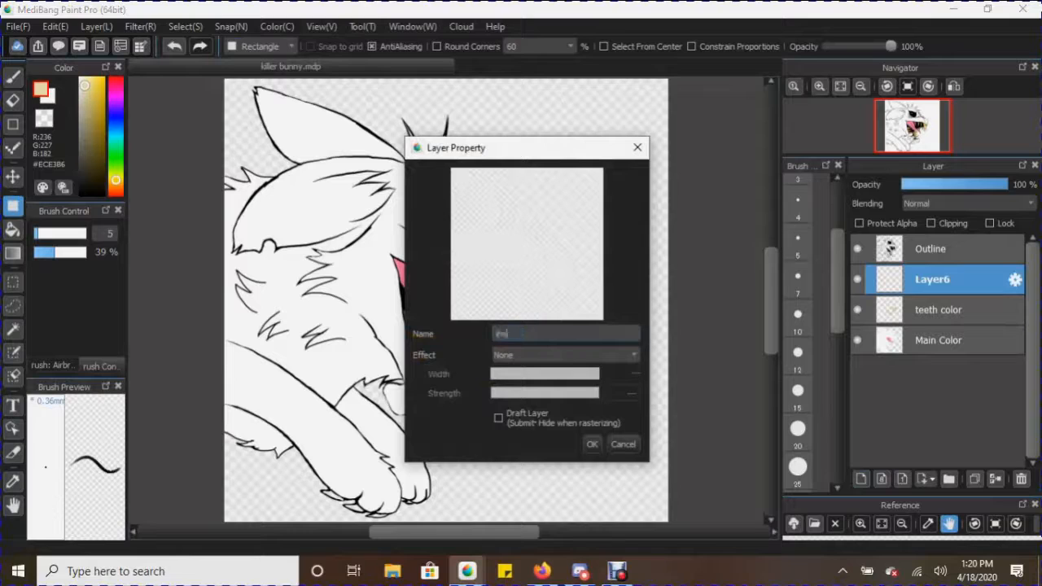
pyautogui.write('color pf me')
pyautogui.write('uth')
pyautogui.click(592, 443)
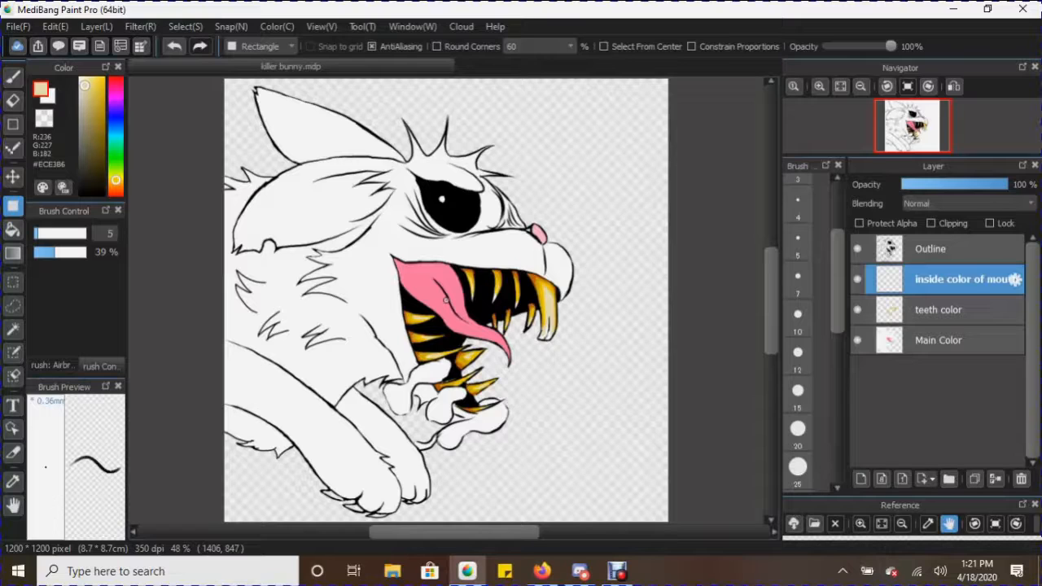
# - Move the inside color of mouth layer above Outline and set its blending mode to Multiply
pyautogui.moveTo(937, 279); pyautogui.dragTo(938, 239)
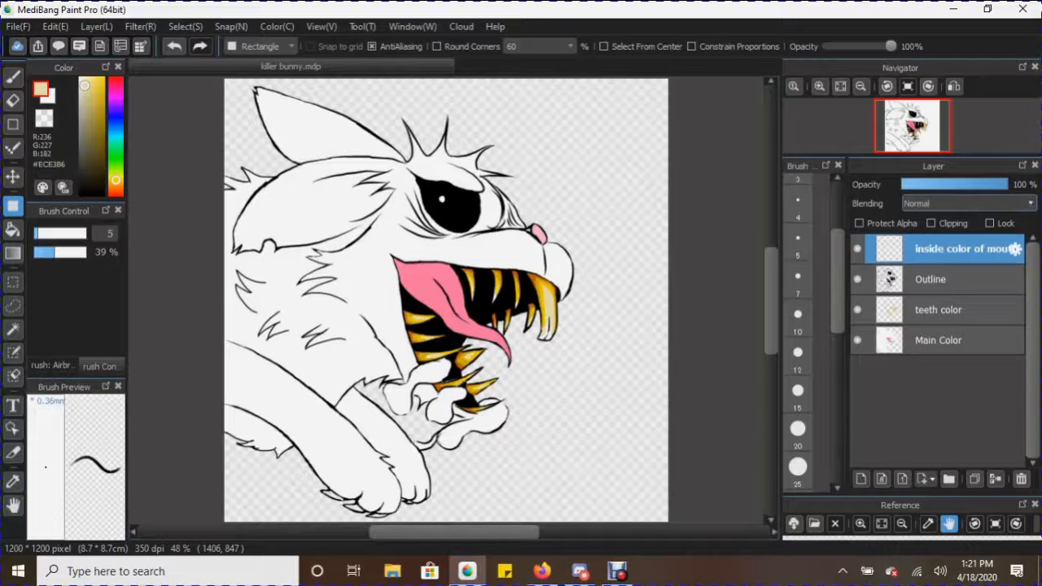
pyautogui.click(967, 203)
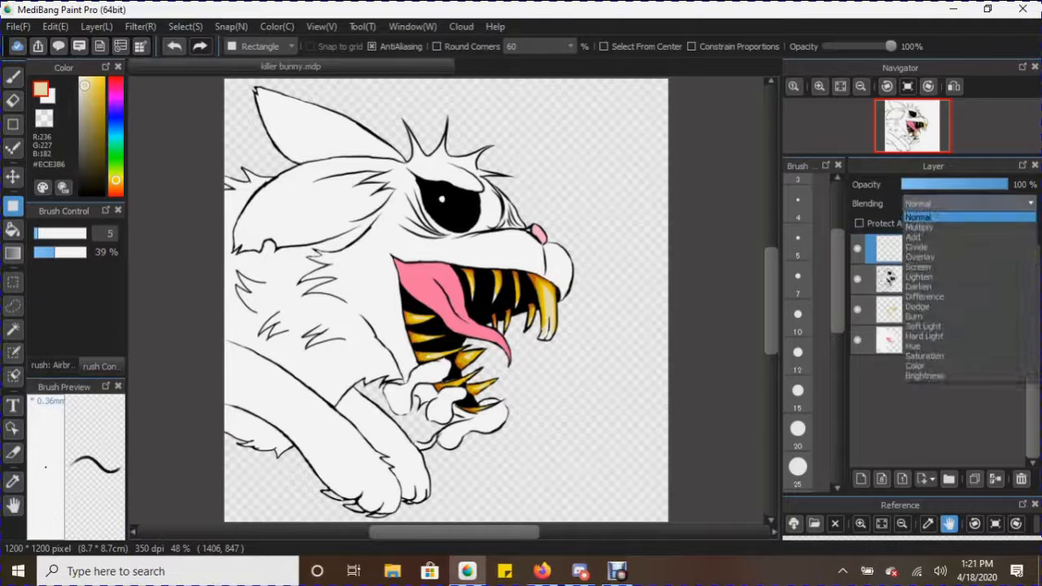
pyautogui.click(918, 227)
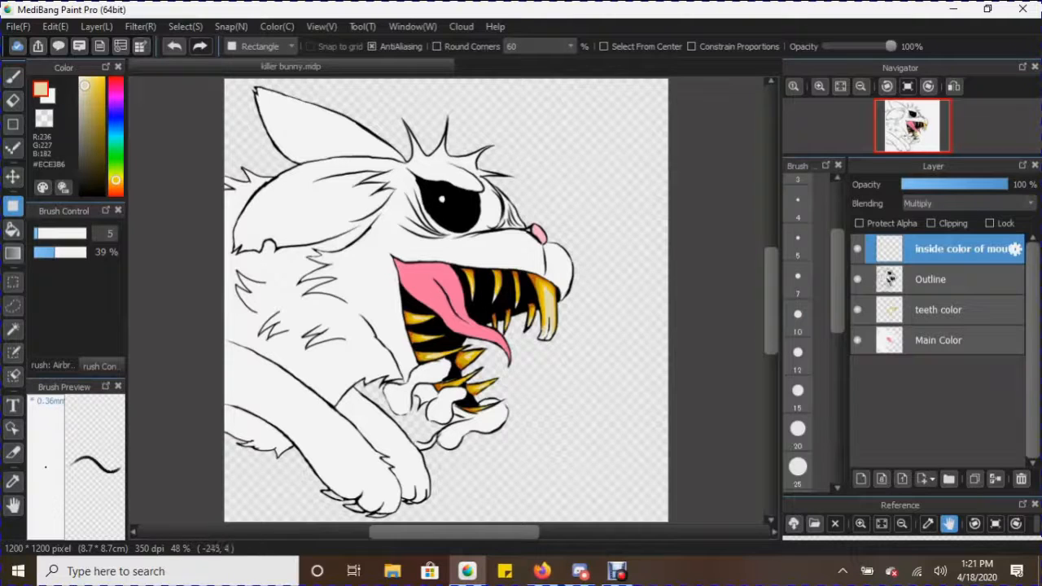
# - Sample the tongue's pink, darken it to #E7779D and ready the Brush tool over the inside of the mouth
pyautogui.click(12, 481)
pyautogui.click(425, 282)
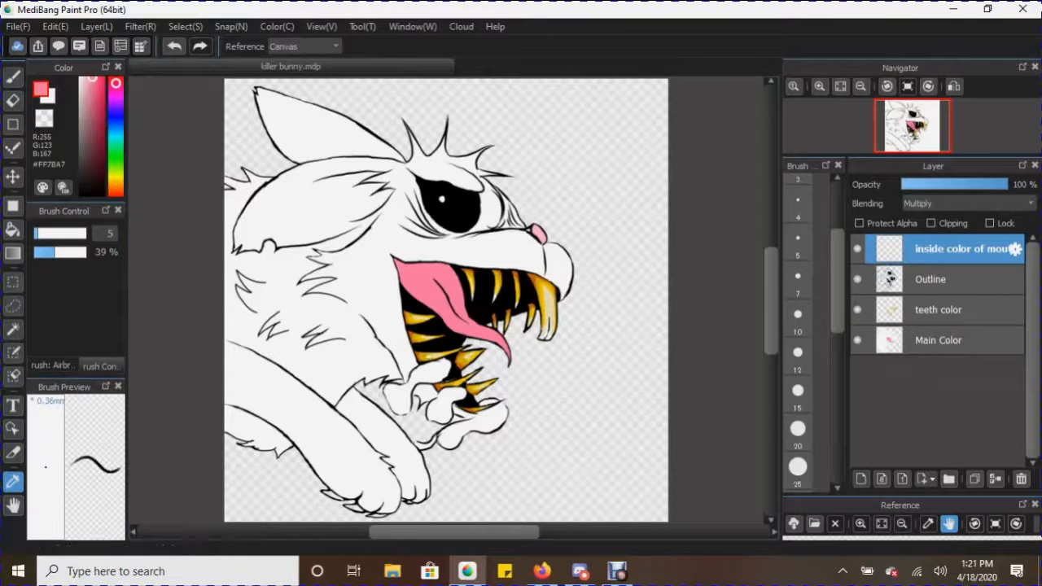
pyautogui.click(91, 87)
pyautogui.click(12, 75)
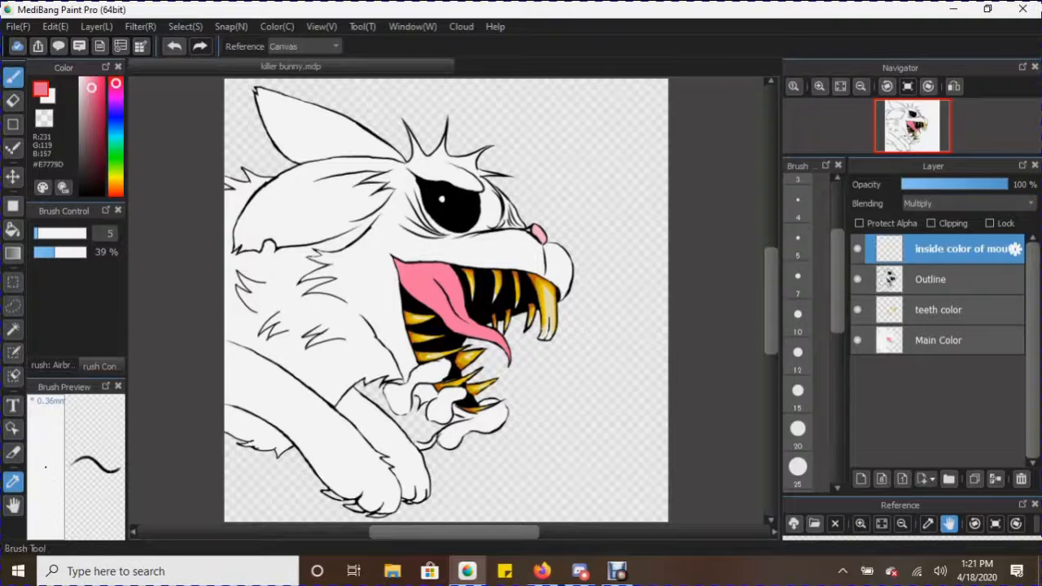
pyautogui.click(819, 85)
pyautogui.click(818, 85)
pyautogui.click(819, 85)
pyautogui.moveTo(437, 531); pyautogui.dragTo(502, 531)
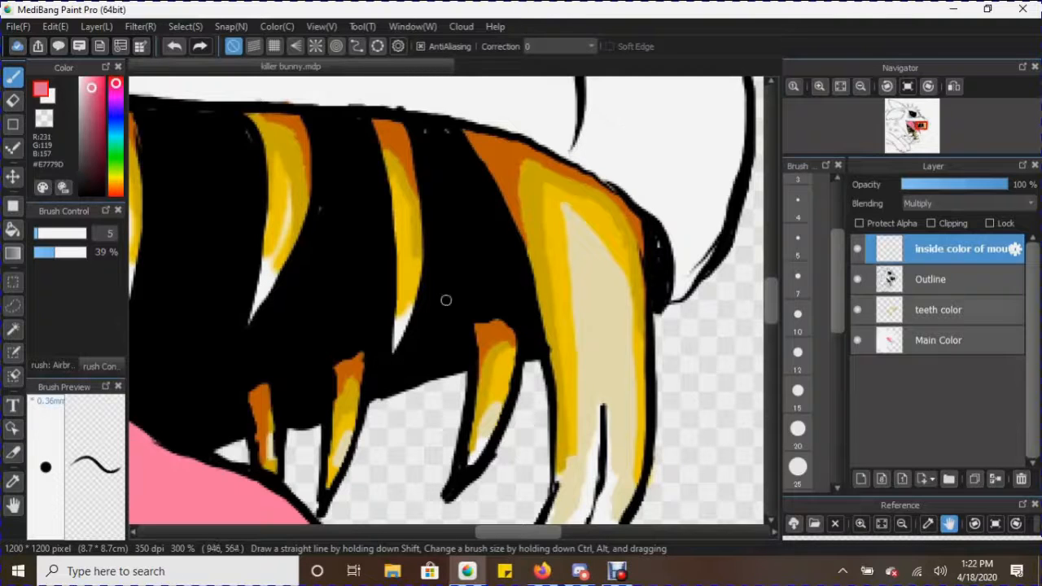
# - Try the Overlay and Soft Light blending modes on the inside color of mouth layer
pyautogui.click(966, 204)
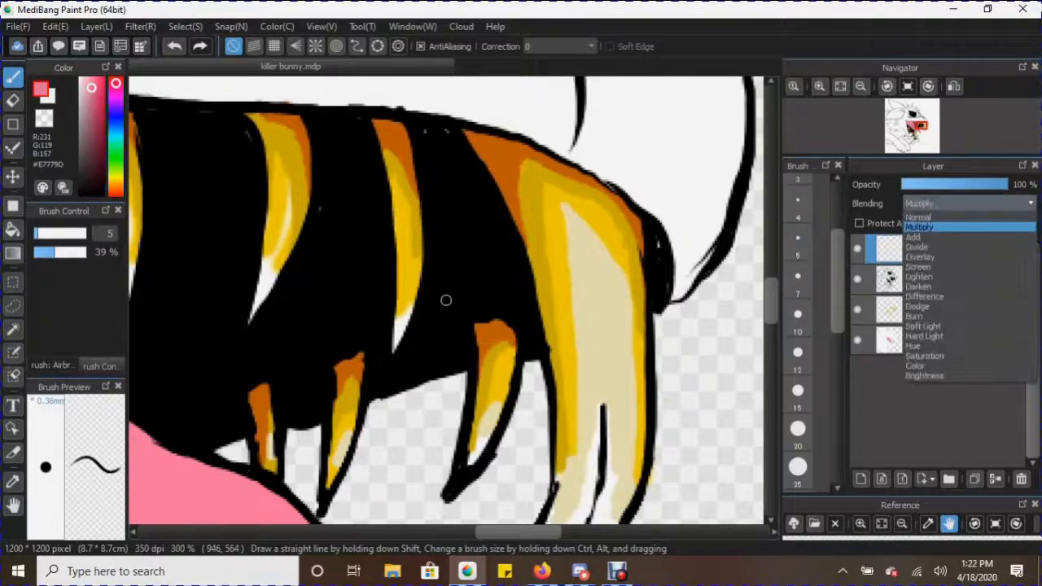
pyautogui.press('Up')
pyautogui.press('Up')
pyautogui.press('Up')
pyautogui.press('Up')
pyautogui.press('Up')
pyautogui.press('Up')
pyautogui.press('Up')
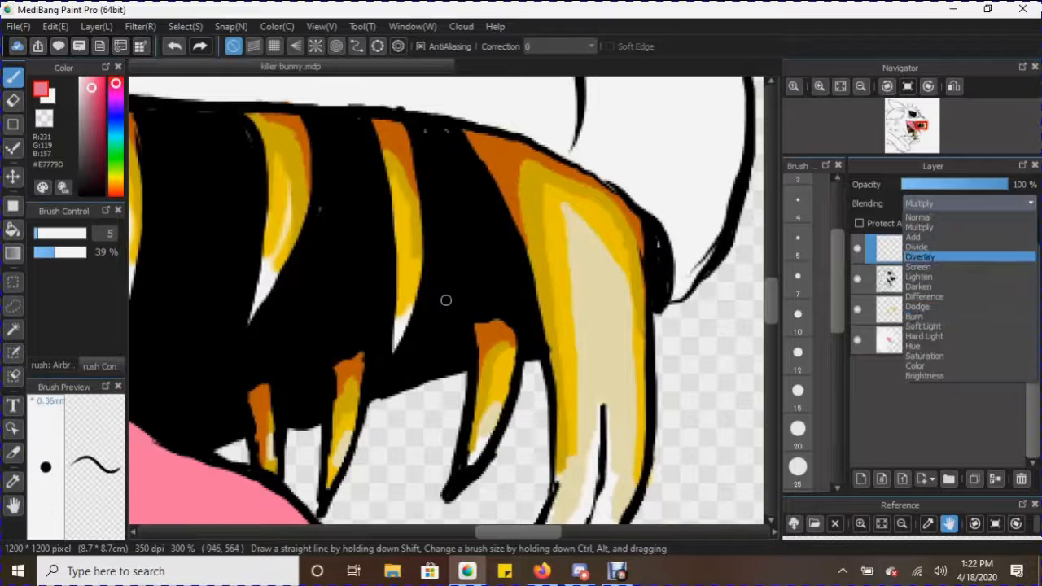
pyautogui.press('Return')
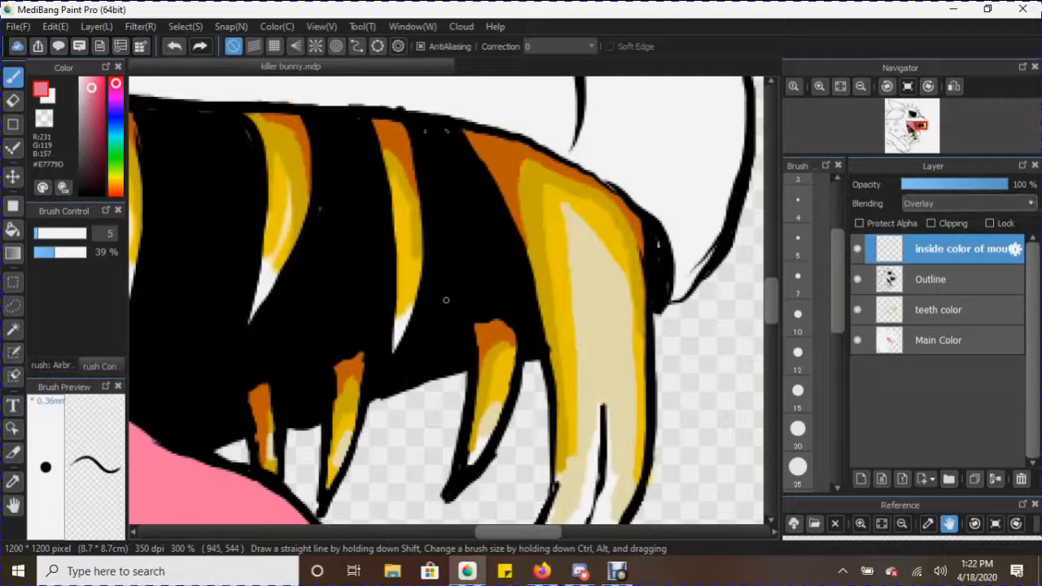
pyautogui.click(968, 203)
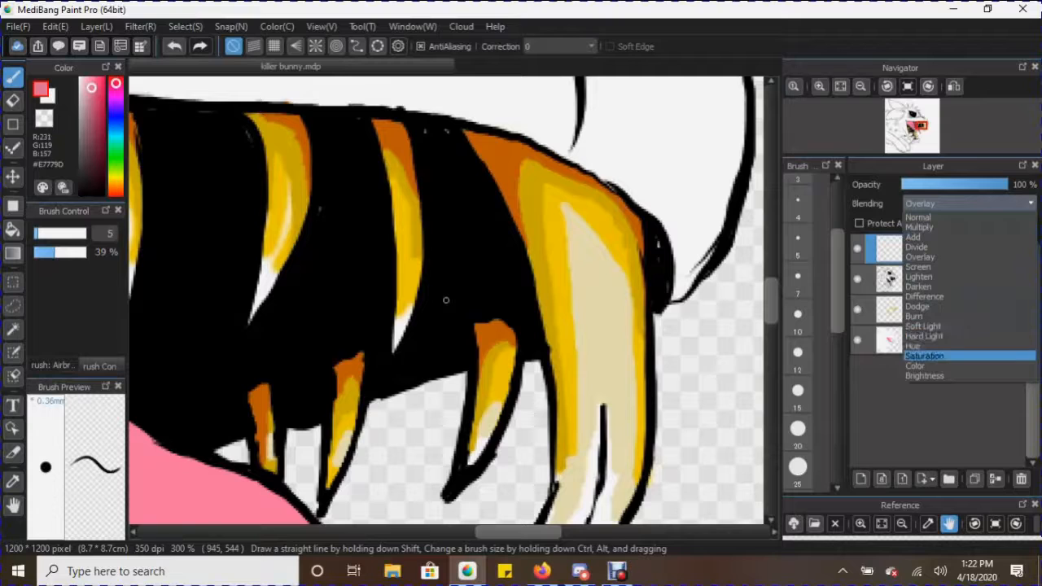
pyautogui.click(922, 325)
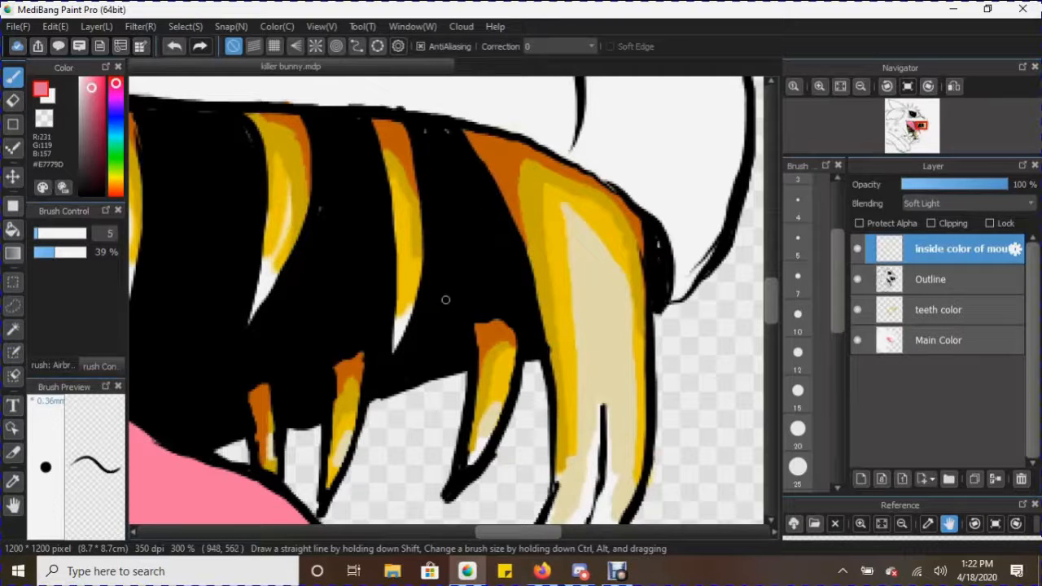
# - Try the Color and Brightness blending modes on the inside color of mouth layer
pyautogui.click(967, 203)
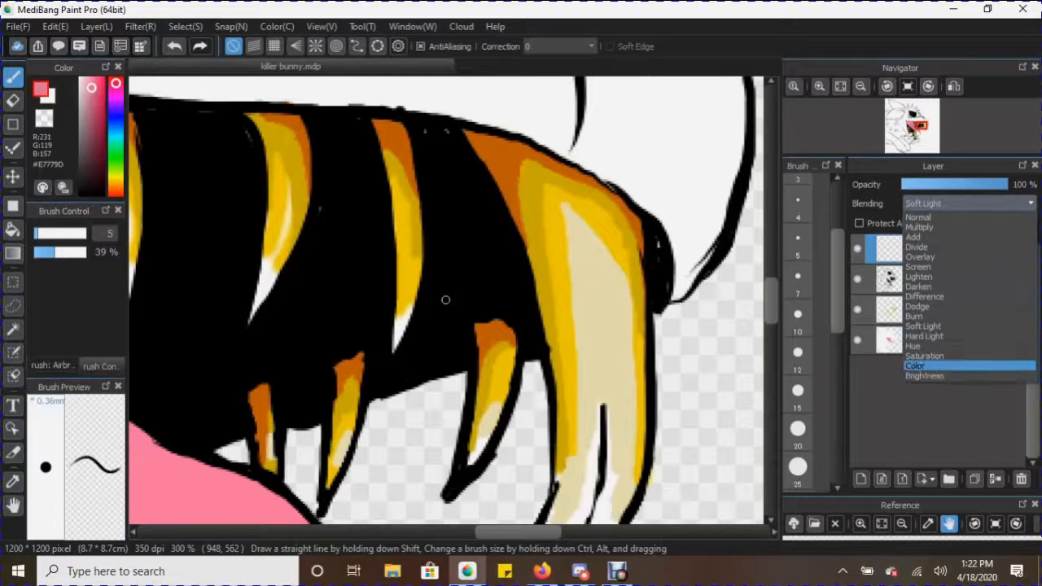
pyautogui.press('Return')
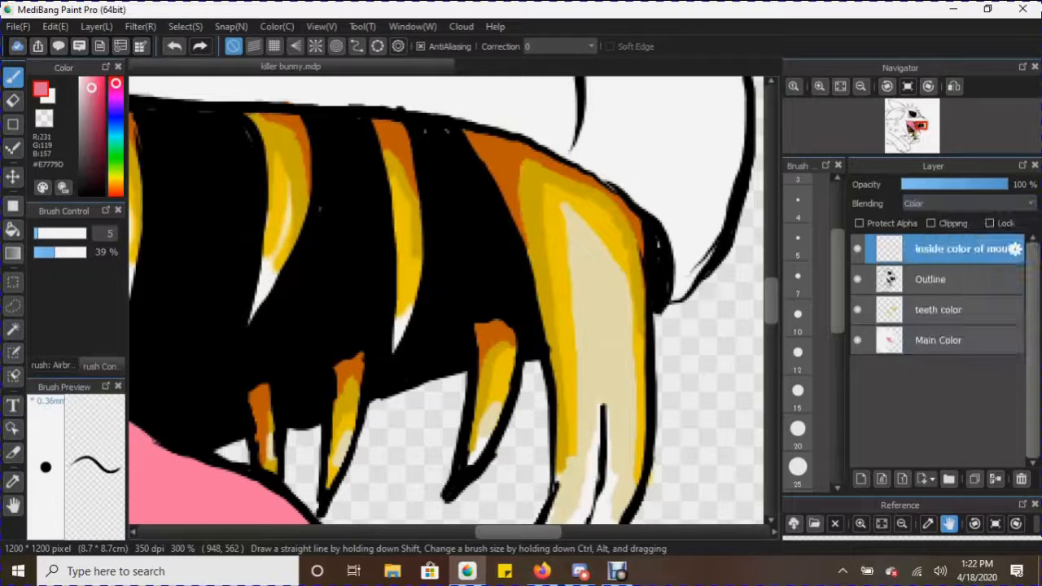
pyautogui.click(969, 204)
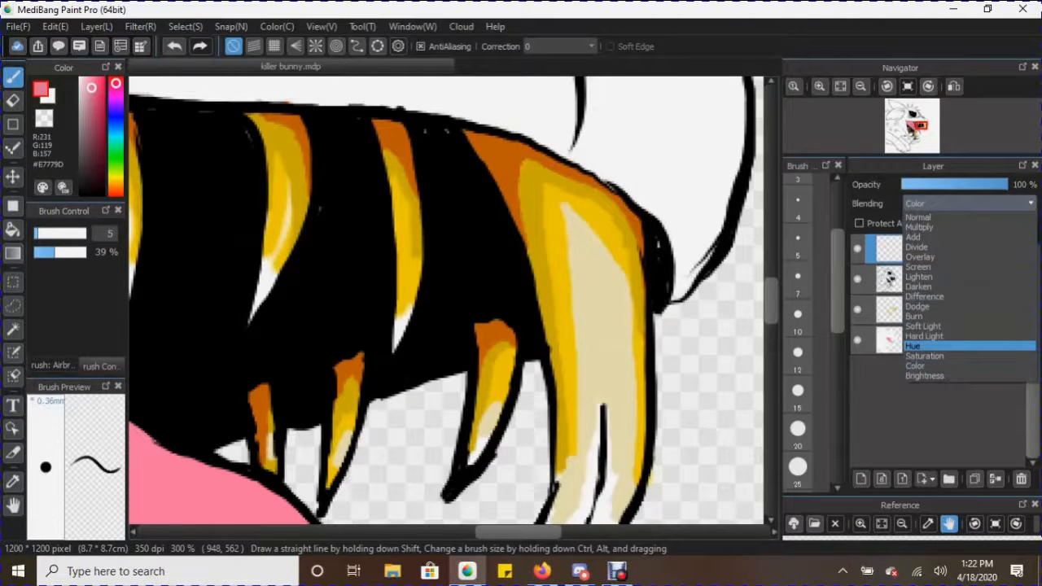
pyautogui.press('Down')
pyautogui.press('Down')
pyautogui.press('Down')
pyautogui.press('Return')
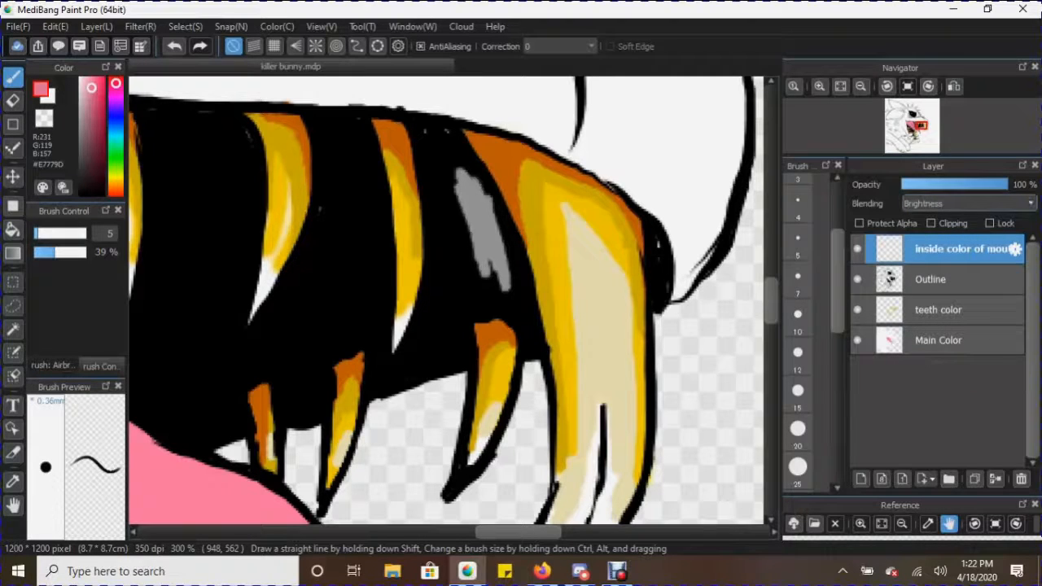
# - Try the Saturation and Divide blending modes on the inside color of mouth layer
pyautogui.click(967, 203)
pyautogui.click(960, 356)
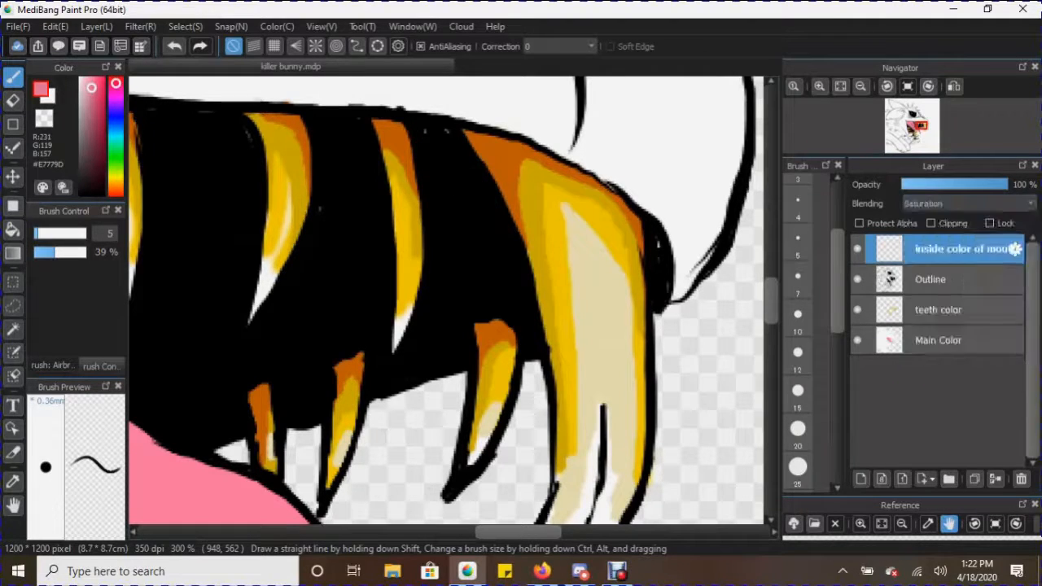
pyautogui.click(967, 204)
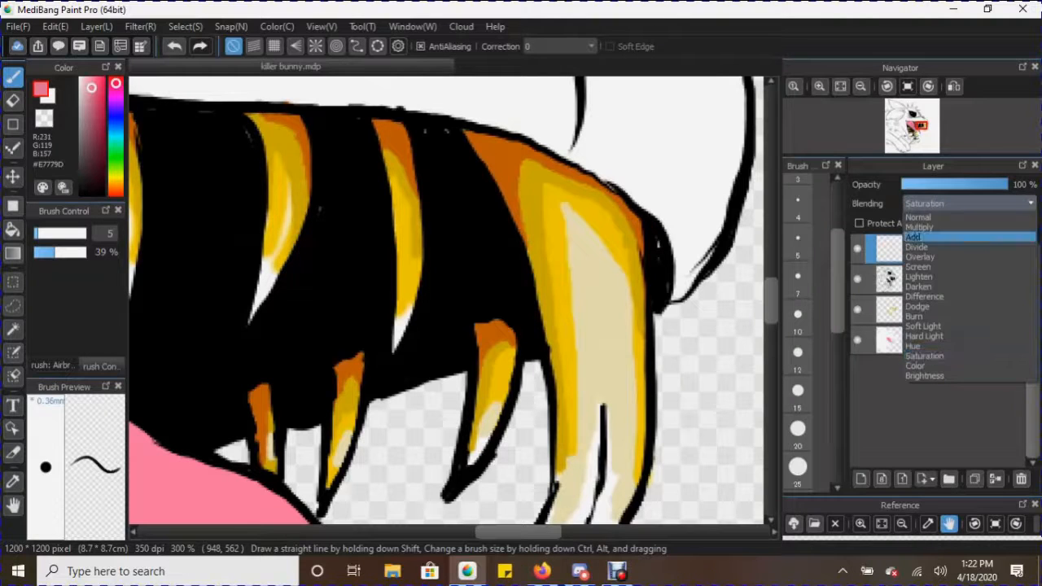
pyautogui.click(960, 247)
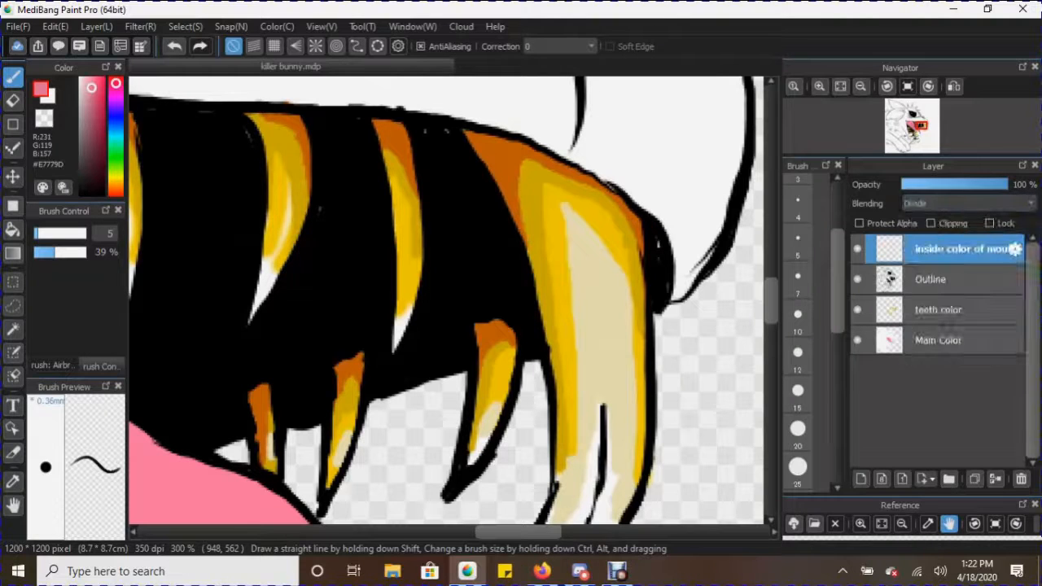
# - Set the inside color of mouth layer to Hard Light and paint the black area beside the large front fang
pyautogui.click(967, 203)
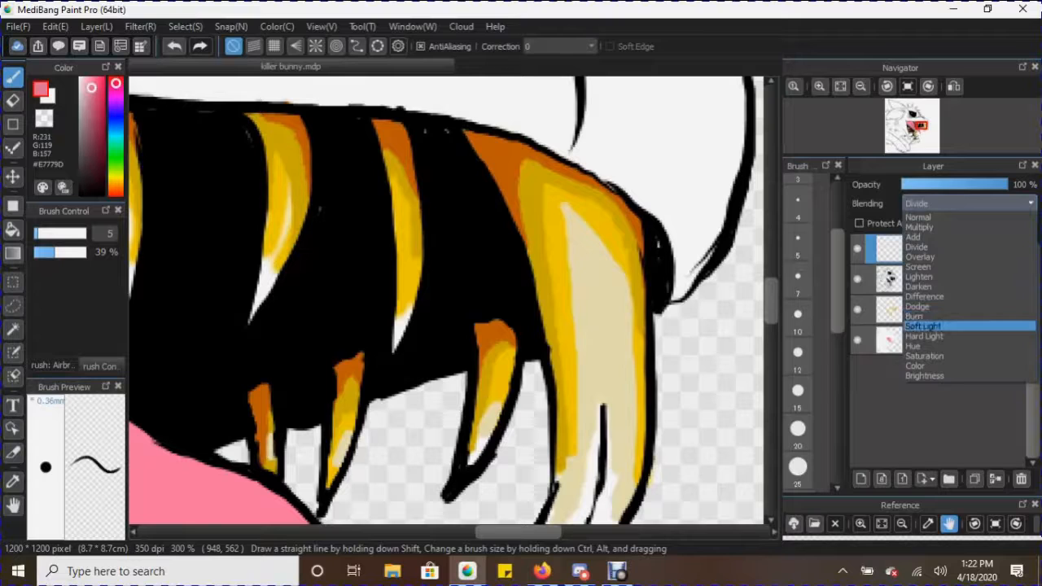
pyautogui.click(925, 336)
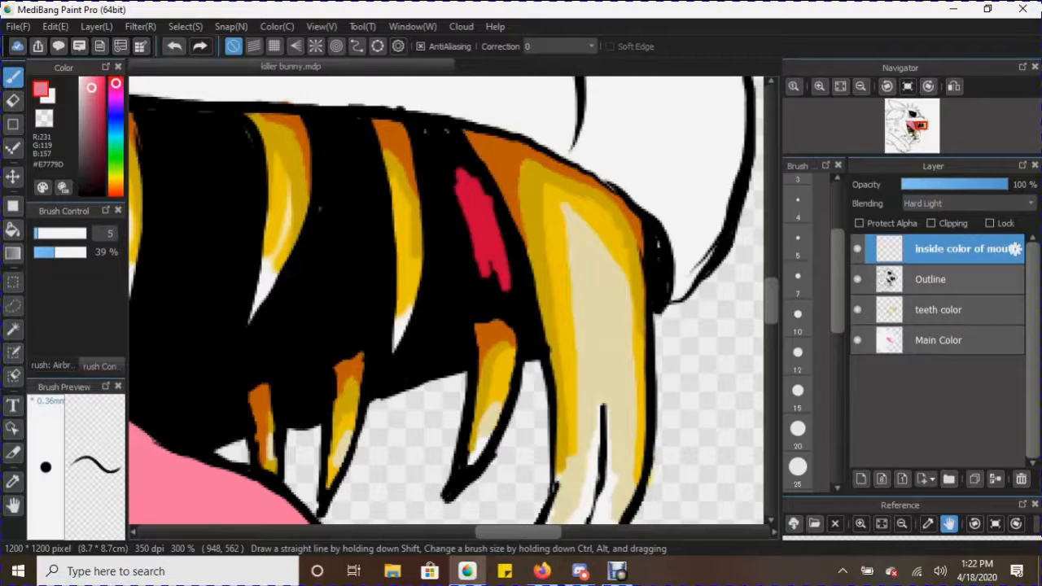
pyautogui.moveTo(509, 287)
pyautogui.mouseDown()
pyautogui.moveTo(533, 350)
pyautogui.moveTo(506, 220)
pyautogui.moveTo(482, 184)
pyautogui.moveTo(501, 218)
pyautogui.moveTo(513, 294)
pyautogui.mouseUp()
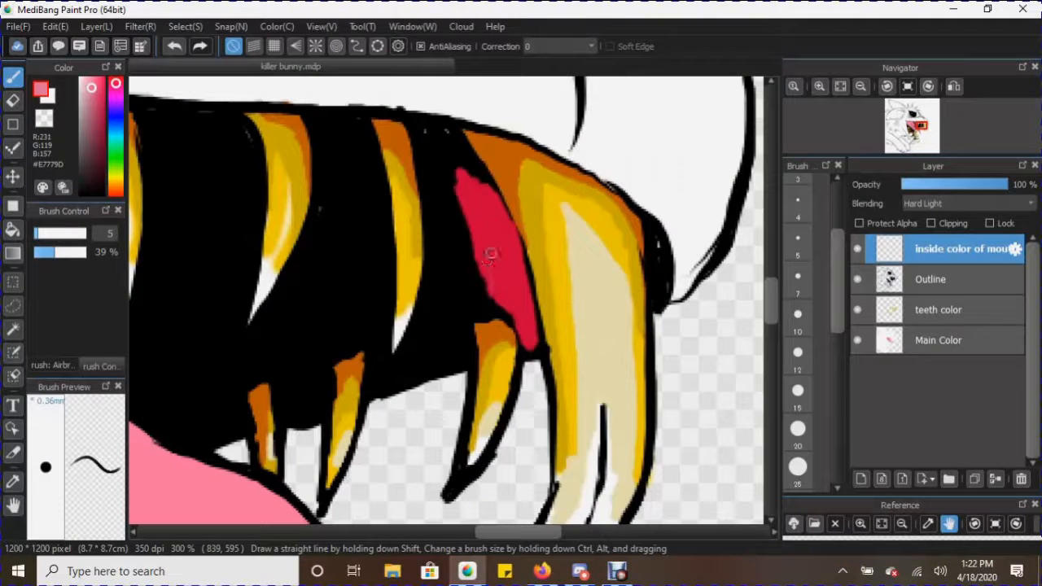
pyautogui.moveTo(488, 252)
pyautogui.mouseDown()
pyautogui.moveTo(488, 305)
pyautogui.moveTo(459, 354)
pyautogui.moveTo(444, 348)
pyautogui.mouseUp()
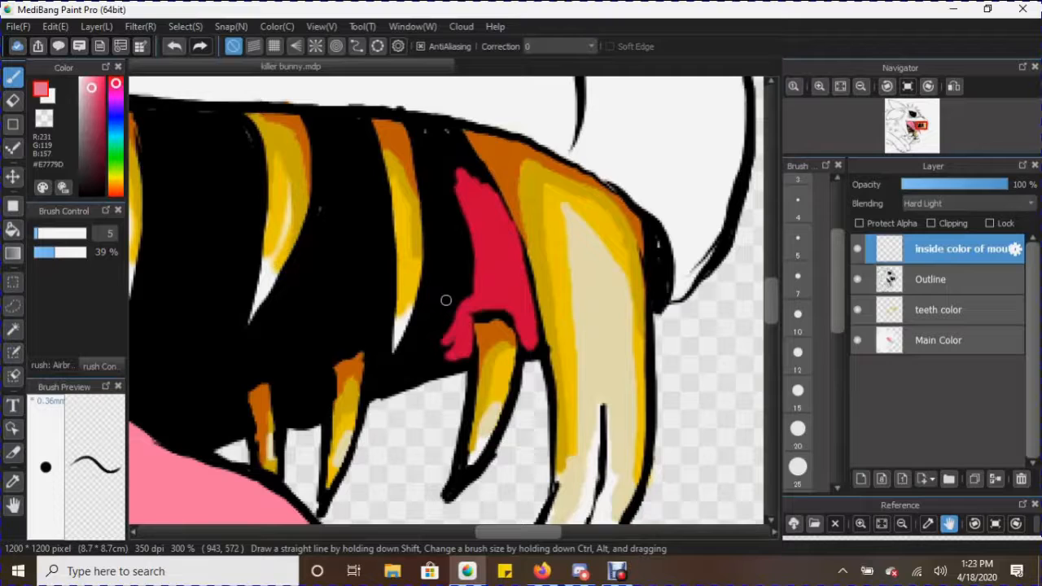
# - Lower the inside color of mouth layer's opacity to 67% and extend the paint up to the gum beside the front fang
pyautogui.click(989, 184)
pyautogui.click(973, 184)
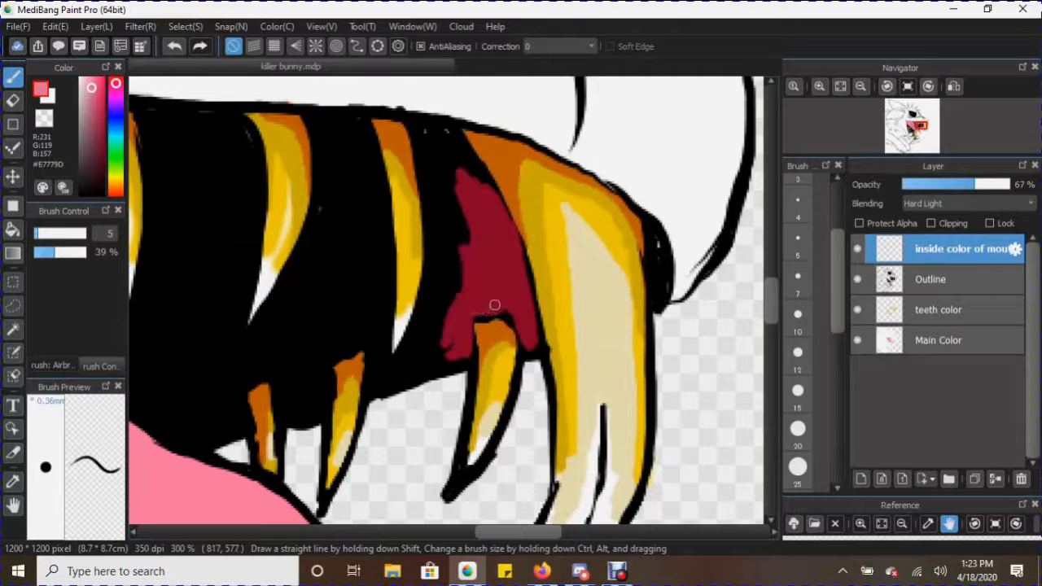
pyautogui.moveTo(480, 186)
pyautogui.mouseDown()
pyautogui.moveTo(497, 207)
pyautogui.moveTo(457, 134)
pyautogui.moveTo(425, 128)
pyautogui.moveTo(425, 159)
pyautogui.moveTo(417, 136)
pyautogui.moveTo(431, 172)
pyautogui.moveTo(454, 158)
pyautogui.moveTo(442, 133)
pyautogui.mouseUp()
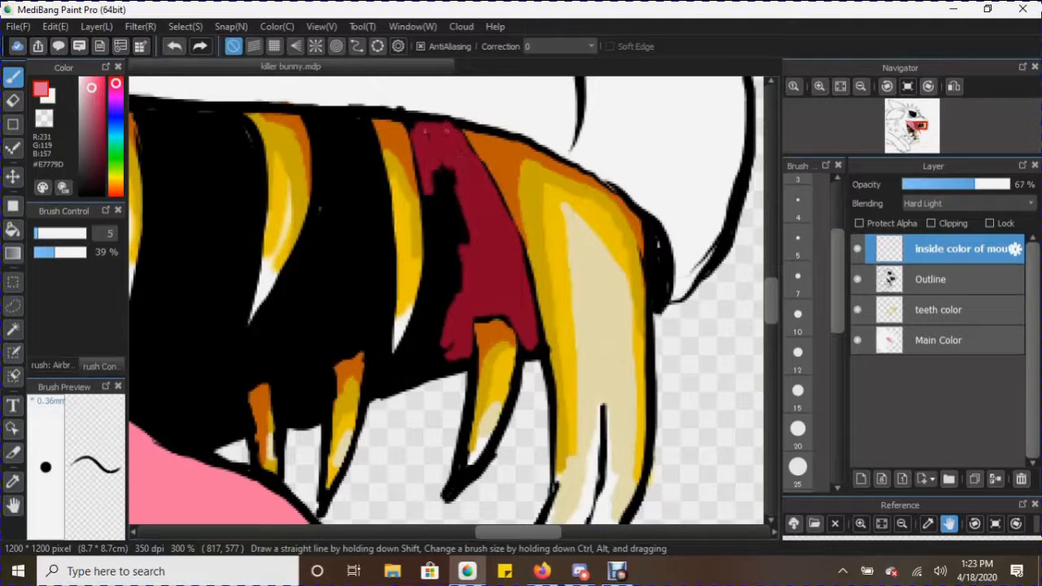
# - Paint the black gaps between the upper and lower teeth in front of the tongue with a size 15 brush
pyautogui.moveTo(837, 281); pyautogui.dragTo(837, 302)
pyautogui.click(798, 323)
pyautogui.moveTo(449, 185)
pyautogui.mouseDown()
pyautogui.moveTo(444, 275)
pyautogui.moveTo(434, 245)
pyautogui.moveTo(456, 280)
pyautogui.mouseUp()
pyautogui.moveTo(424, 338)
pyautogui.mouseDown()
pyautogui.moveTo(381, 376)
pyautogui.moveTo(371, 214)
pyautogui.moveTo(375, 249)
pyautogui.moveTo(344, 135)
pyautogui.moveTo(286, 316)
pyautogui.moveTo(267, 330)
pyautogui.moveTo(320, 287)
pyautogui.moveTo(343, 321)
pyautogui.moveTo(372, 329)
pyautogui.moveTo(377, 295)
pyautogui.moveTo(348, 294)
pyautogui.moveTo(350, 339)
pyautogui.moveTo(328, 315)
pyautogui.moveTo(283, 347)
pyautogui.moveTo(288, 403)
pyautogui.moveTo(311, 390)
pyautogui.moveTo(279, 346)
pyautogui.moveTo(340, 133)
pyautogui.moveTo(326, 207)
pyautogui.mouseUp()
pyautogui.moveTo(249, 347)
pyautogui.mouseDown()
pyautogui.moveTo(266, 366)
pyautogui.moveTo(227, 326)
pyautogui.moveTo(256, 215)
pyautogui.moveTo(253, 173)
pyautogui.moveTo(249, 238)
pyautogui.moveTo(235, 113)
pyautogui.moveTo(242, 248)
pyautogui.moveTo(217, 123)
pyautogui.moveTo(235, 247)
pyautogui.moveTo(213, 144)
pyautogui.moveTo(188, 113)
pyautogui.moveTo(186, 146)
pyautogui.moveTo(170, 132)
pyautogui.moveTo(164, 224)
pyautogui.moveTo(157, 147)
pyautogui.moveTo(147, 294)
pyautogui.moveTo(174, 171)
pyautogui.moveTo(170, 237)
pyautogui.moveTo(183, 259)
pyautogui.moveTo(200, 254)
pyautogui.moveTo(223, 167)
pyautogui.moveTo(216, 397)
pyautogui.moveTo(232, 413)
pyautogui.moveTo(278, 357)
pyautogui.moveTo(228, 421)
pyautogui.moveTo(195, 416)
pyautogui.moveTo(169, 376)
pyautogui.moveTo(164, 269)
pyautogui.moveTo(193, 430)
pyautogui.moveTo(222, 423)
pyautogui.moveTo(199, 322)
pyautogui.moveTo(202, 345)
pyautogui.moveTo(232, 130)
pyautogui.moveTo(164, 120)
pyautogui.moveTo(335, 126)
pyautogui.moveTo(316, 125)
pyautogui.moveTo(295, 269)
pyautogui.moveTo(275, 305)
pyautogui.moveTo(236, 120)
pyautogui.moveTo(256, 165)
pyautogui.moveTo(251, 249)
pyautogui.moveTo(258, 133)
pyautogui.moveTo(253, 140)
pyautogui.moveTo(248, 120)
pyautogui.moveTo(247, 133)
pyautogui.moveTo(250, 124)
pyautogui.moveTo(204, 122)
pyautogui.mouseUp()
pyautogui.moveTo(366, 130)
pyautogui.mouseDown()
pyautogui.moveTo(390, 253)
pyautogui.moveTo(378, 274)
pyautogui.moveTo(369, 150)
pyautogui.mouseUp()
pyautogui.moveTo(421, 127)
pyautogui.mouseDown()
pyautogui.moveTo(441, 201)
pyautogui.moveTo(430, 174)
pyautogui.moveTo(472, 144)
pyautogui.moveTo(511, 235)
pyautogui.moveTo(463, 139)
pyautogui.moveTo(442, 135)
pyautogui.mouseUp()
pyautogui.moveTo(521, 318)
pyautogui.mouseDown()
pyautogui.moveTo(404, 369)
pyautogui.moveTo(374, 366)
pyautogui.moveTo(385, 284)
pyautogui.moveTo(412, 360)
pyautogui.moveTo(395, 361)
pyautogui.moveTo(373, 321)
pyautogui.moveTo(326, 371)
pyautogui.moveTo(324, 397)
pyautogui.moveTo(268, 372)
pyautogui.moveTo(243, 405)
pyautogui.moveTo(235, 380)
pyautogui.mouseUp()
# - Paint the remaining black areas of the mouth behind and below the tongue and around the lower jaw's teeth
pyautogui.moveTo(495, 531); pyautogui.dragTo(444, 532)
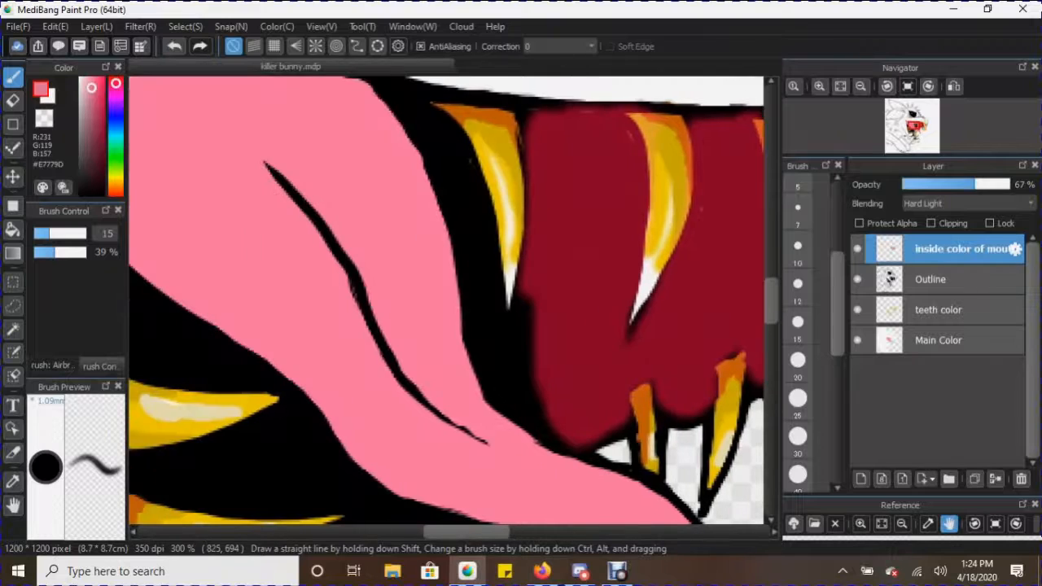
pyautogui.moveTo(468, 167)
pyautogui.mouseDown()
pyautogui.moveTo(428, 99)
pyautogui.moveTo(468, 171)
pyautogui.moveTo(407, 95)
pyautogui.moveTo(443, 158)
pyautogui.moveTo(471, 240)
pyautogui.moveTo(432, 137)
pyautogui.moveTo(459, 238)
pyautogui.moveTo(460, 210)
pyautogui.moveTo(472, 331)
pyautogui.moveTo(471, 192)
pyautogui.moveTo(491, 319)
pyautogui.moveTo(494, 303)
pyautogui.moveTo(498, 330)
pyautogui.moveTo(527, 356)
pyautogui.moveTo(516, 310)
pyautogui.moveTo(512, 340)
pyautogui.moveTo(494, 317)
pyautogui.moveTo(477, 341)
pyautogui.moveTo(518, 411)
pyautogui.moveTo(503, 396)
pyautogui.moveTo(559, 429)
pyautogui.moveTo(536, 418)
pyautogui.moveTo(608, 418)
pyautogui.moveTo(568, 434)
pyautogui.moveTo(581, 440)
pyautogui.moveTo(564, 404)
pyautogui.moveTo(517, 379)
pyautogui.moveTo(515, 356)
pyautogui.moveTo(534, 373)
pyautogui.moveTo(532, 350)
pyautogui.moveTo(583, 417)
pyautogui.moveTo(578, 376)
pyautogui.moveTo(532, 380)
pyautogui.moveTo(555, 278)
pyautogui.moveTo(569, 337)
pyautogui.moveTo(605, 359)
pyautogui.moveTo(668, 312)
pyautogui.moveTo(616, 367)
pyautogui.moveTo(628, 327)
pyautogui.moveTo(620, 282)
pyautogui.moveTo(637, 335)
pyautogui.mouseUp()
pyautogui.moveTo(450, 533); pyautogui.dragTo(432, 532)
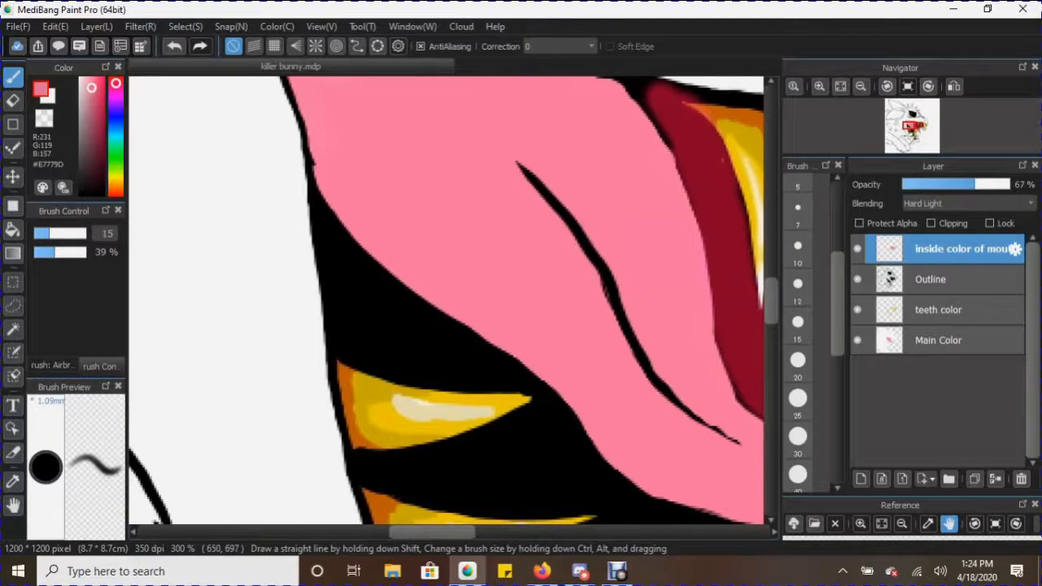
pyautogui.moveTo(346, 245)
pyautogui.mouseDown()
pyautogui.moveTo(353, 309)
pyautogui.moveTo(331, 233)
pyautogui.moveTo(350, 345)
pyautogui.moveTo(481, 372)
pyautogui.mouseUp()
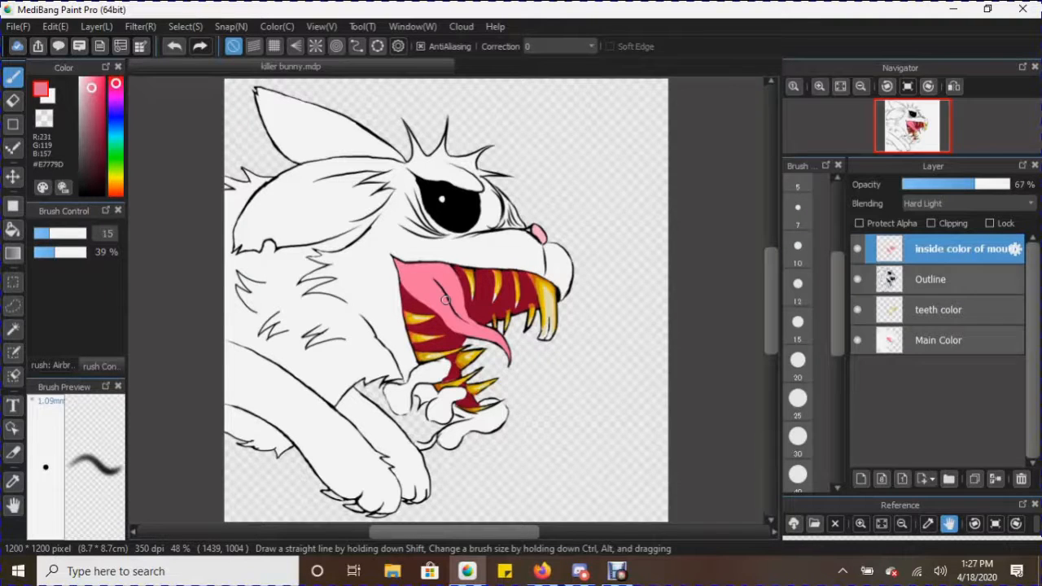
# - Add a new layer above the teeth color layer and name it "fur color"
pyautogui.click(938, 310)
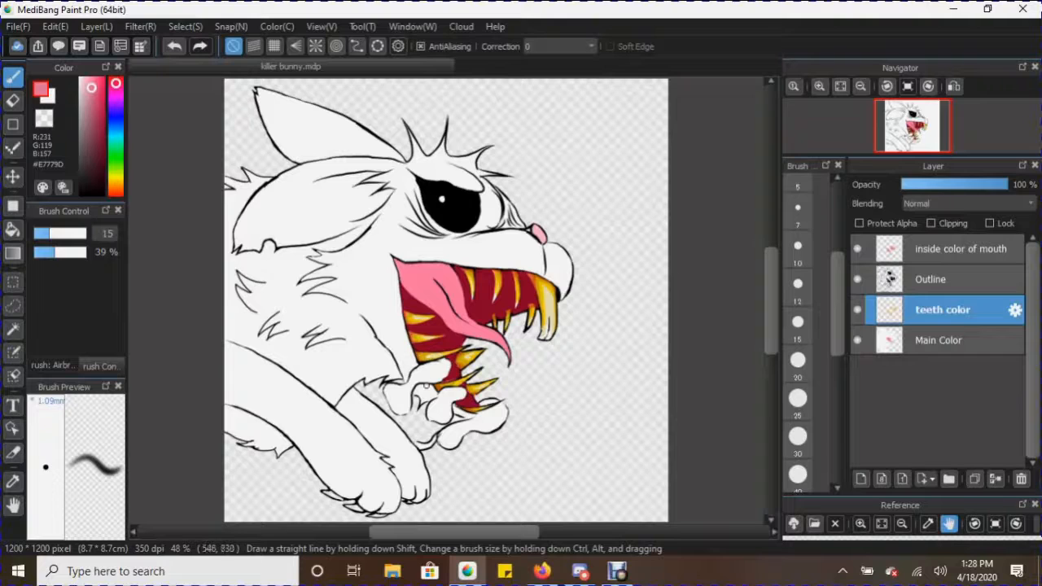
pyautogui.click(861, 479)
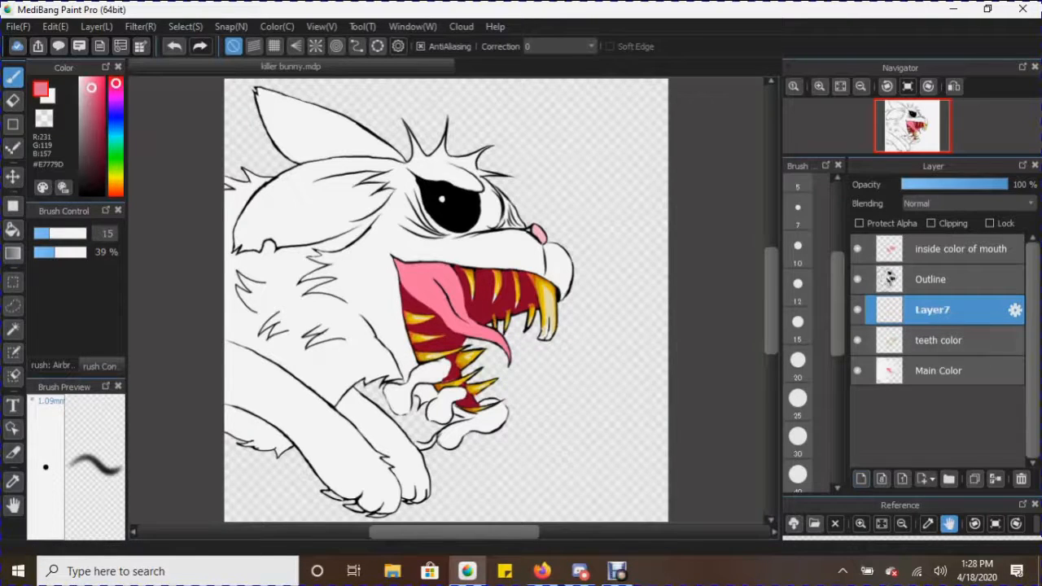
pyautogui.doubleClick(932, 309)
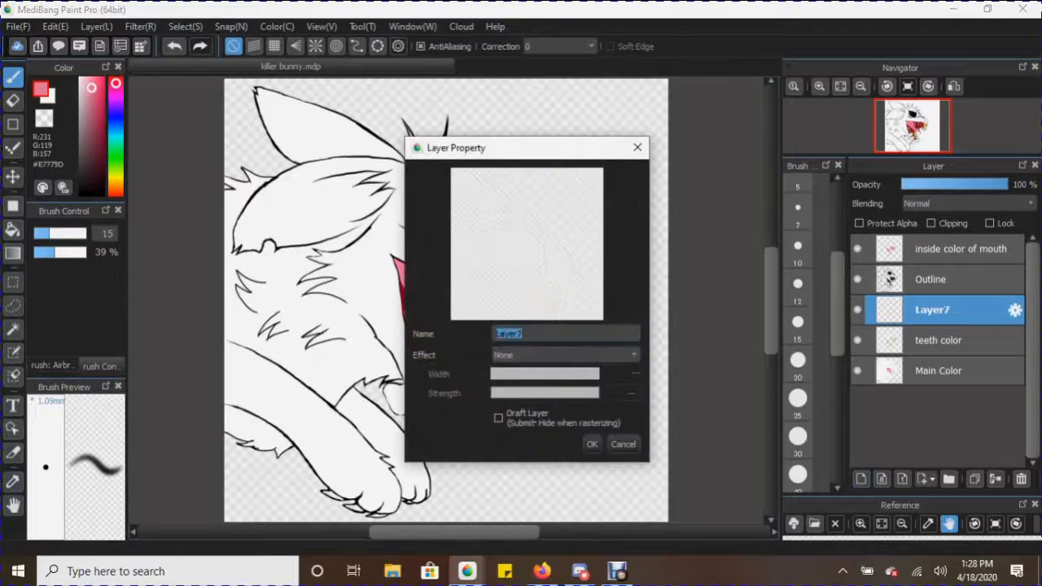
pyautogui.write('fur color')
pyautogui.press('Return')
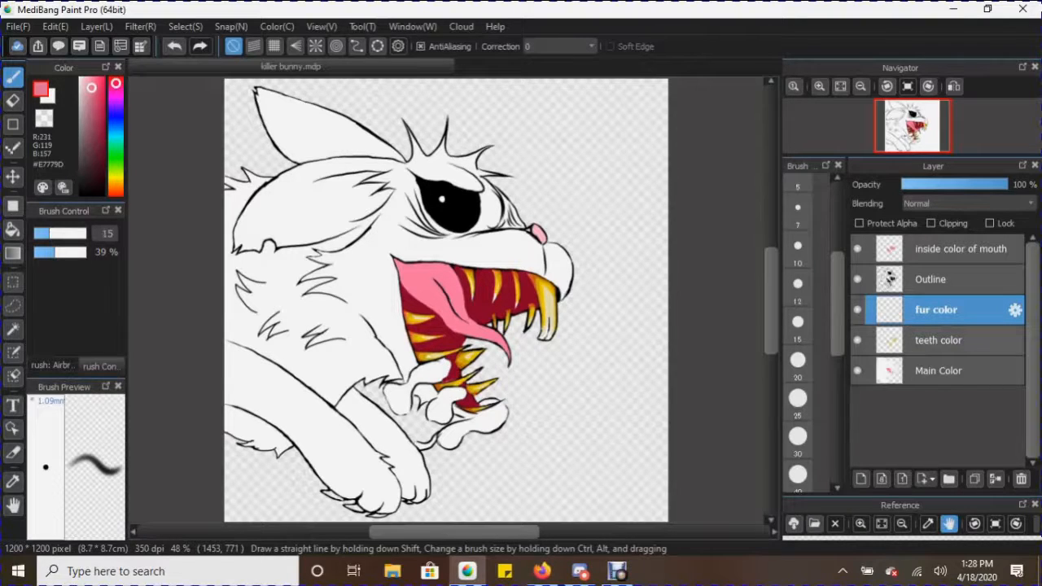
# - Add a layer folder below Outline, move the fur color and teeth color layers into it and collapse it
pyautogui.keyDown('shift'); pyautogui.click(941, 340); pyautogui.keyUp('shift')
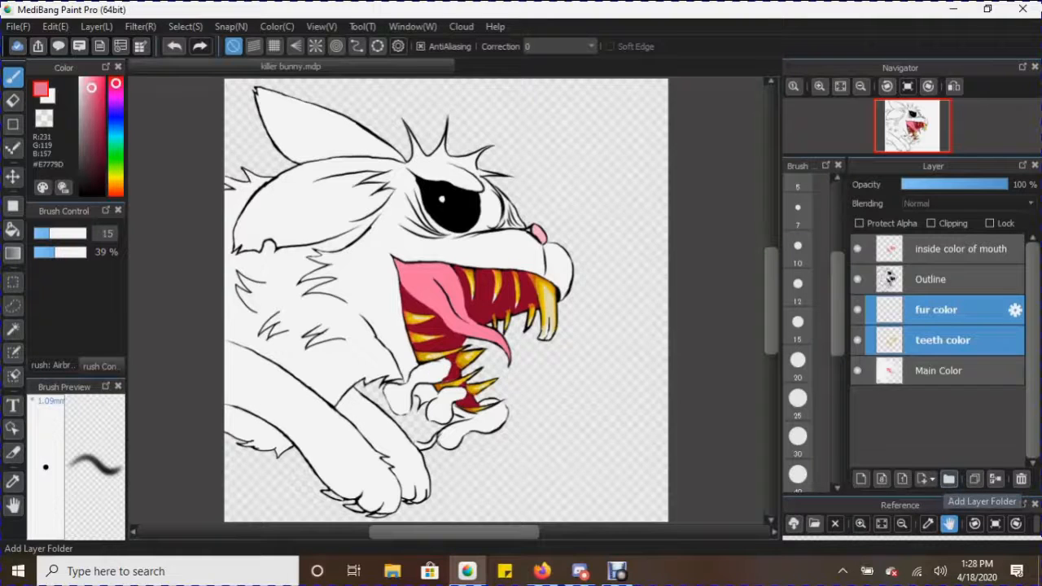
pyautogui.click(948, 479)
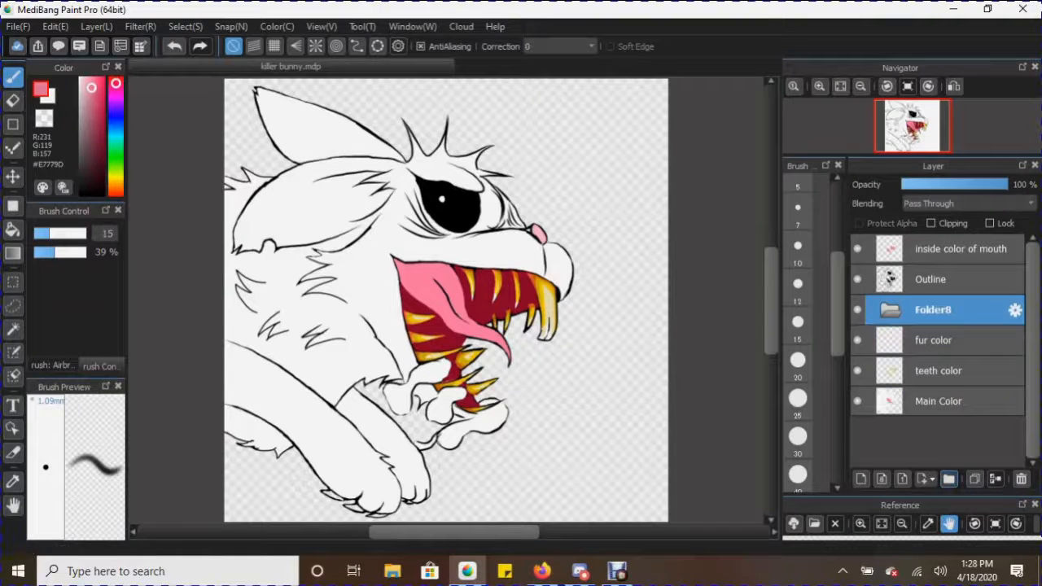
pyautogui.moveTo(957, 340); pyautogui.dragTo(952, 310)
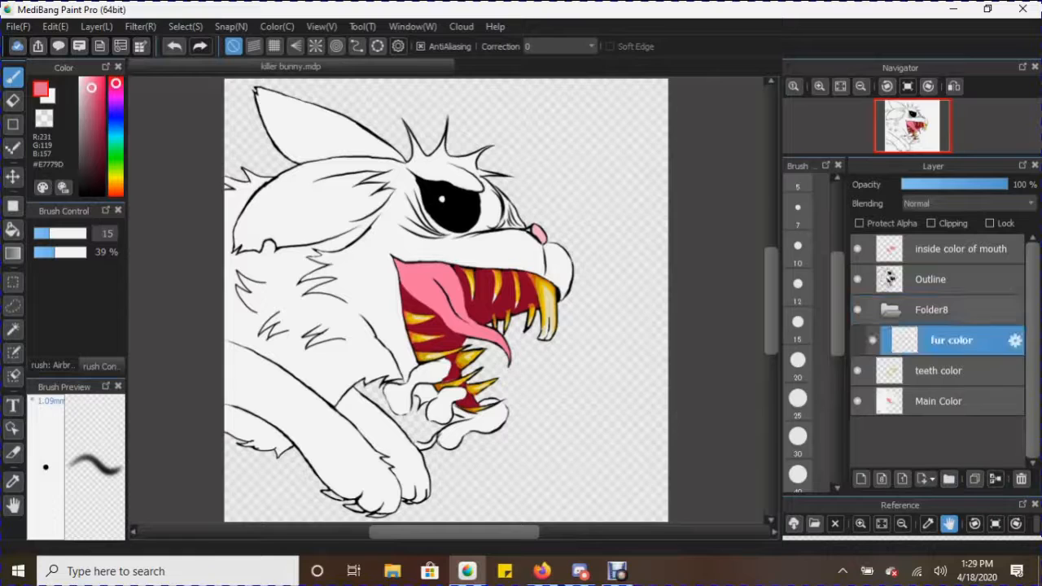
pyautogui.click(940, 371)
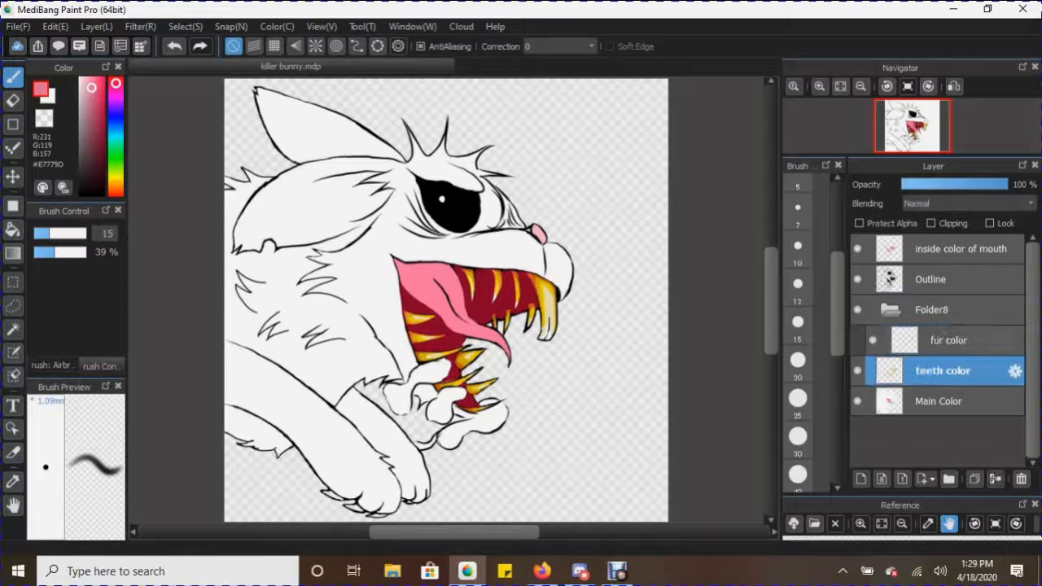
pyautogui.moveTo(940, 370); pyautogui.dragTo(945, 326)
pyautogui.click(948, 370)
pyautogui.moveTo(948, 370); pyautogui.dragTo(945, 327)
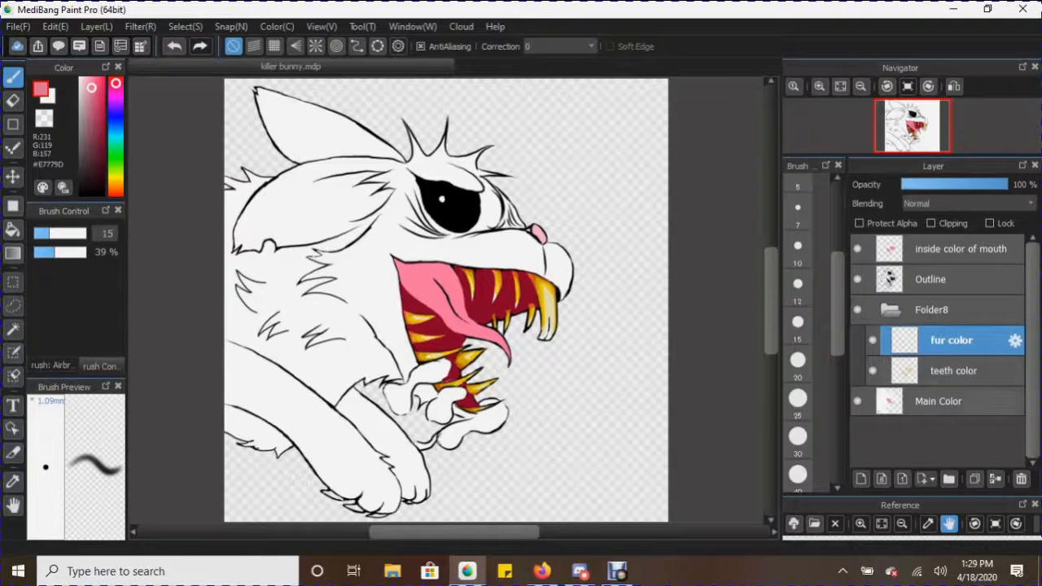
pyautogui.click(890, 309)
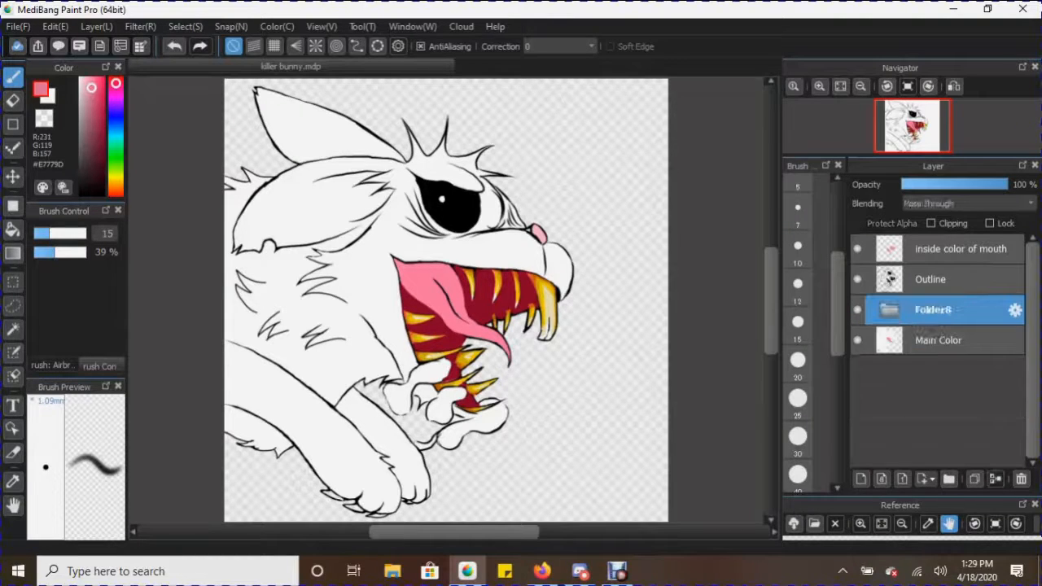
pyautogui.click(889, 309)
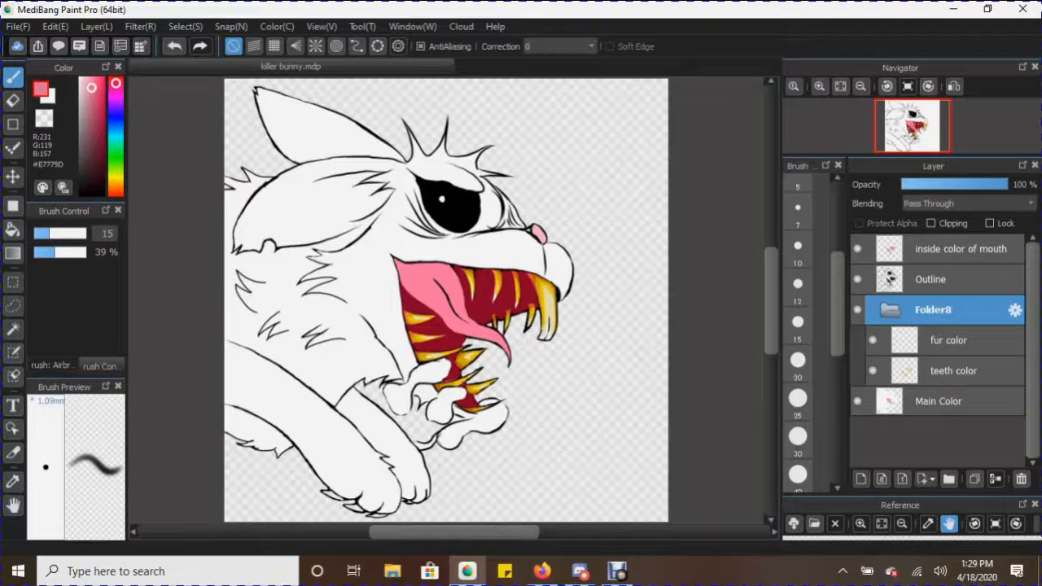
pyautogui.click(889, 310)
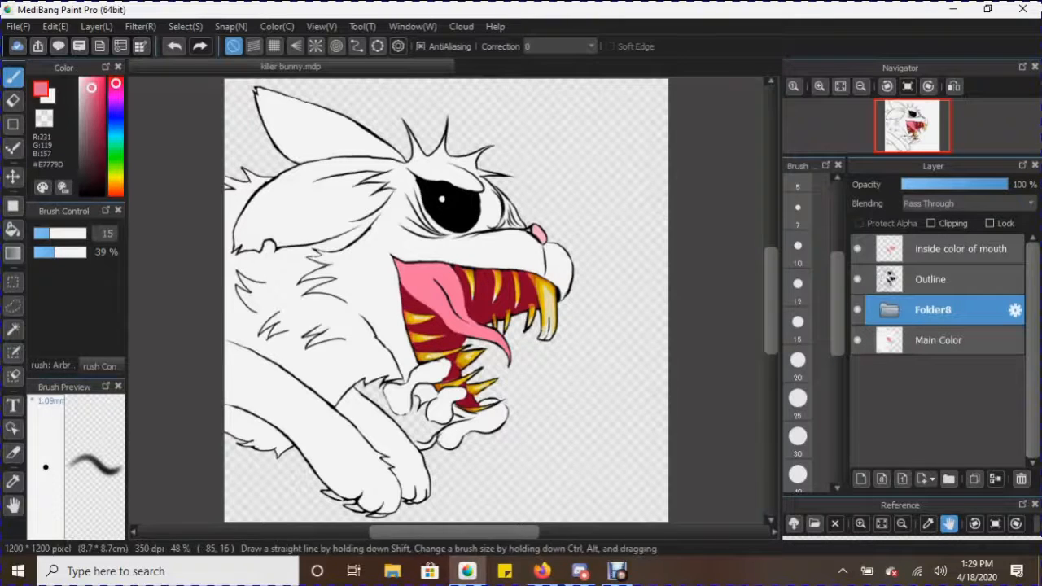
pyautogui.click(96, 26)
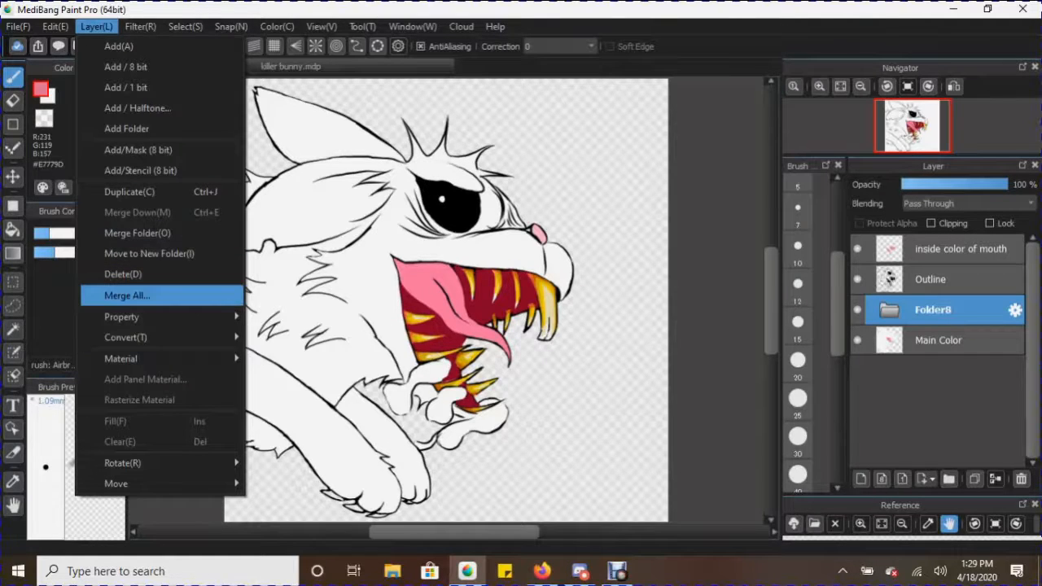
pyautogui.moveTo(140, 26)
pyautogui.moveTo(96, 27)
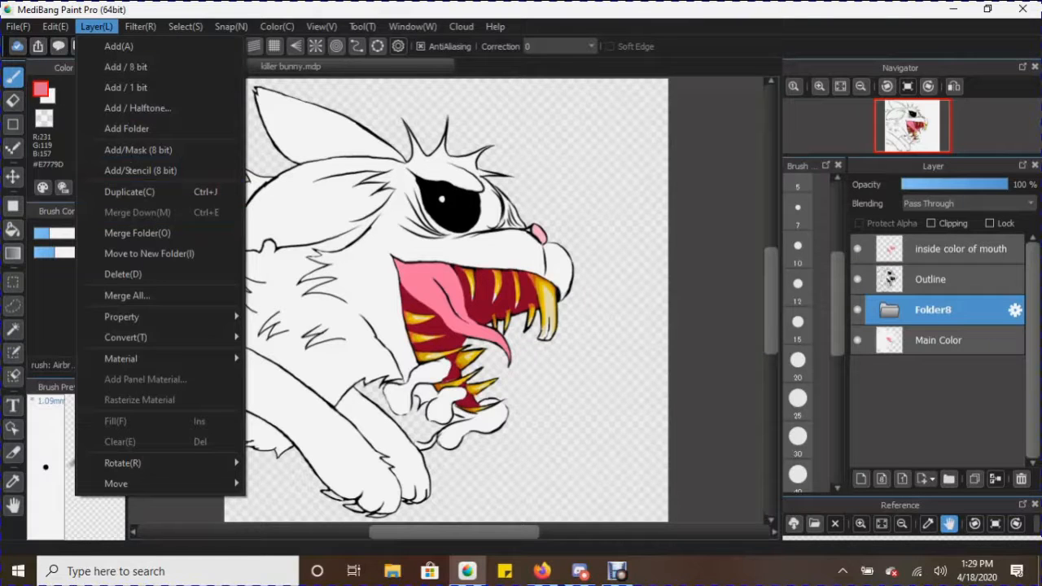
pyautogui.press('Escape')
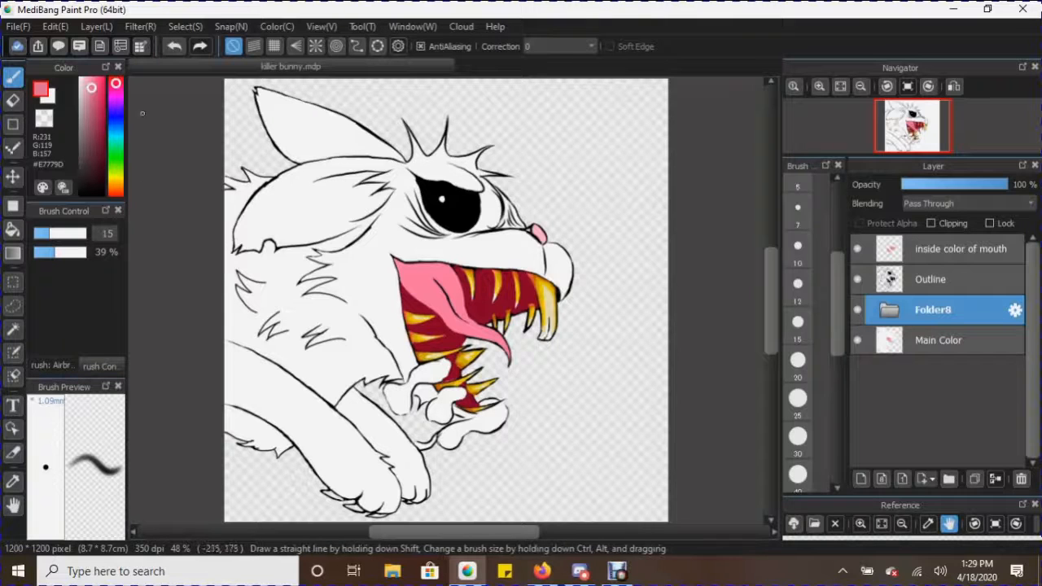
pyautogui.click(97, 26)
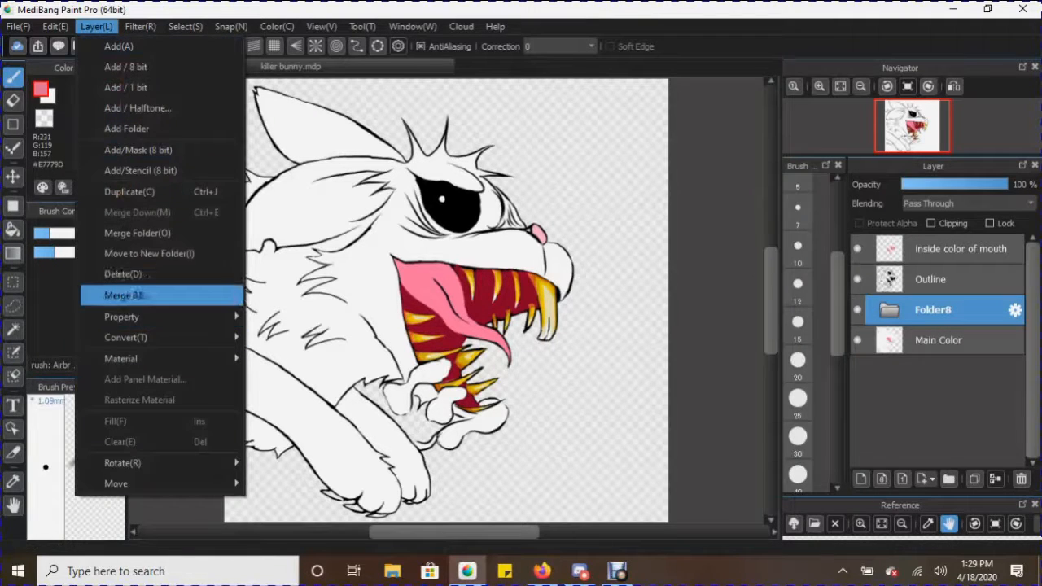